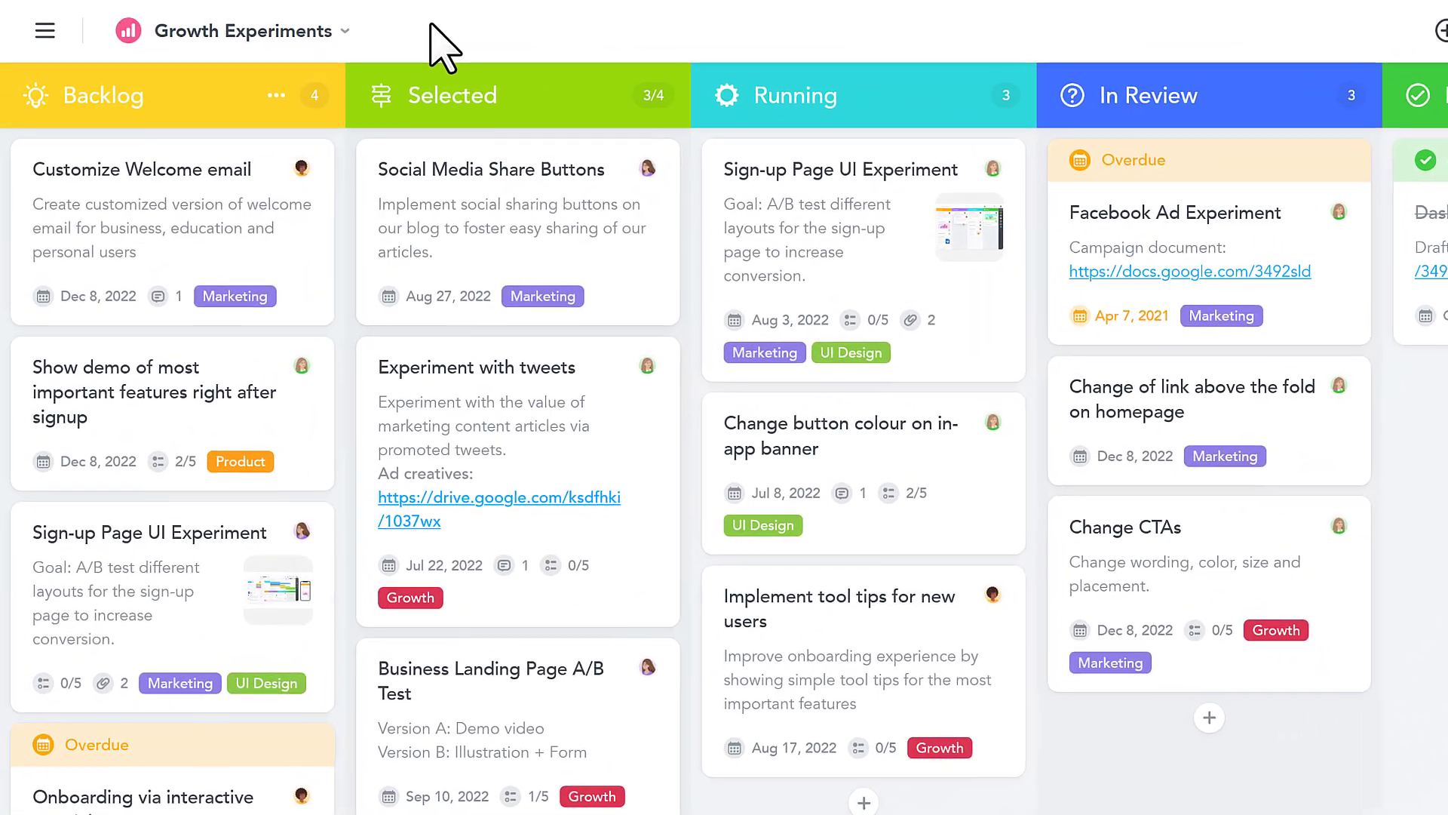
Enable the Time Tracking, Timeline & Scheduling and Task Relationships power-ups in project settings.
{"action": "left_click", "coordinate": [341, 32]}
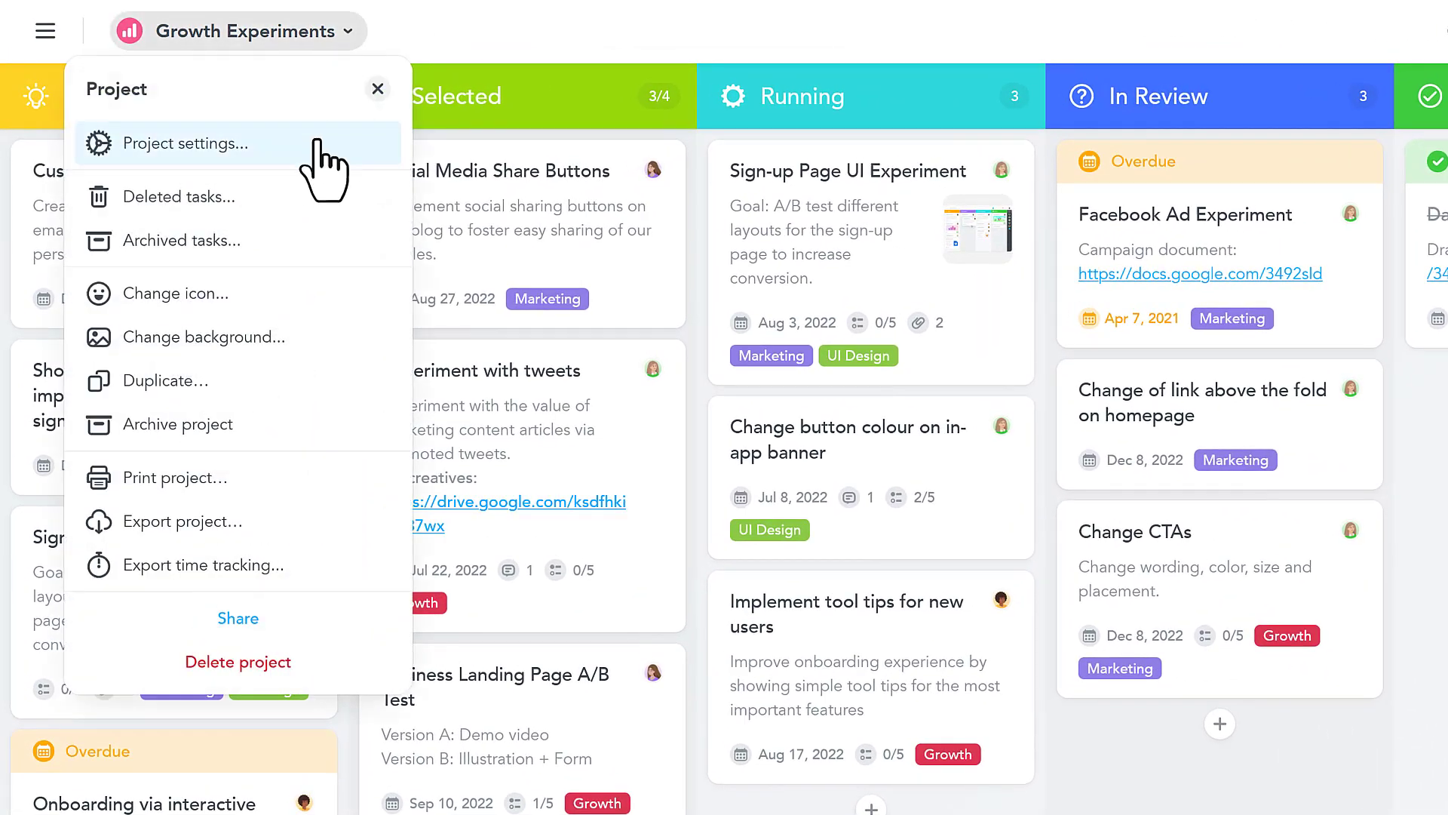
{"action": "left_click", "coordinate": [318, 143]}
{"action": "left_click", "coordinate": [563, 175]}
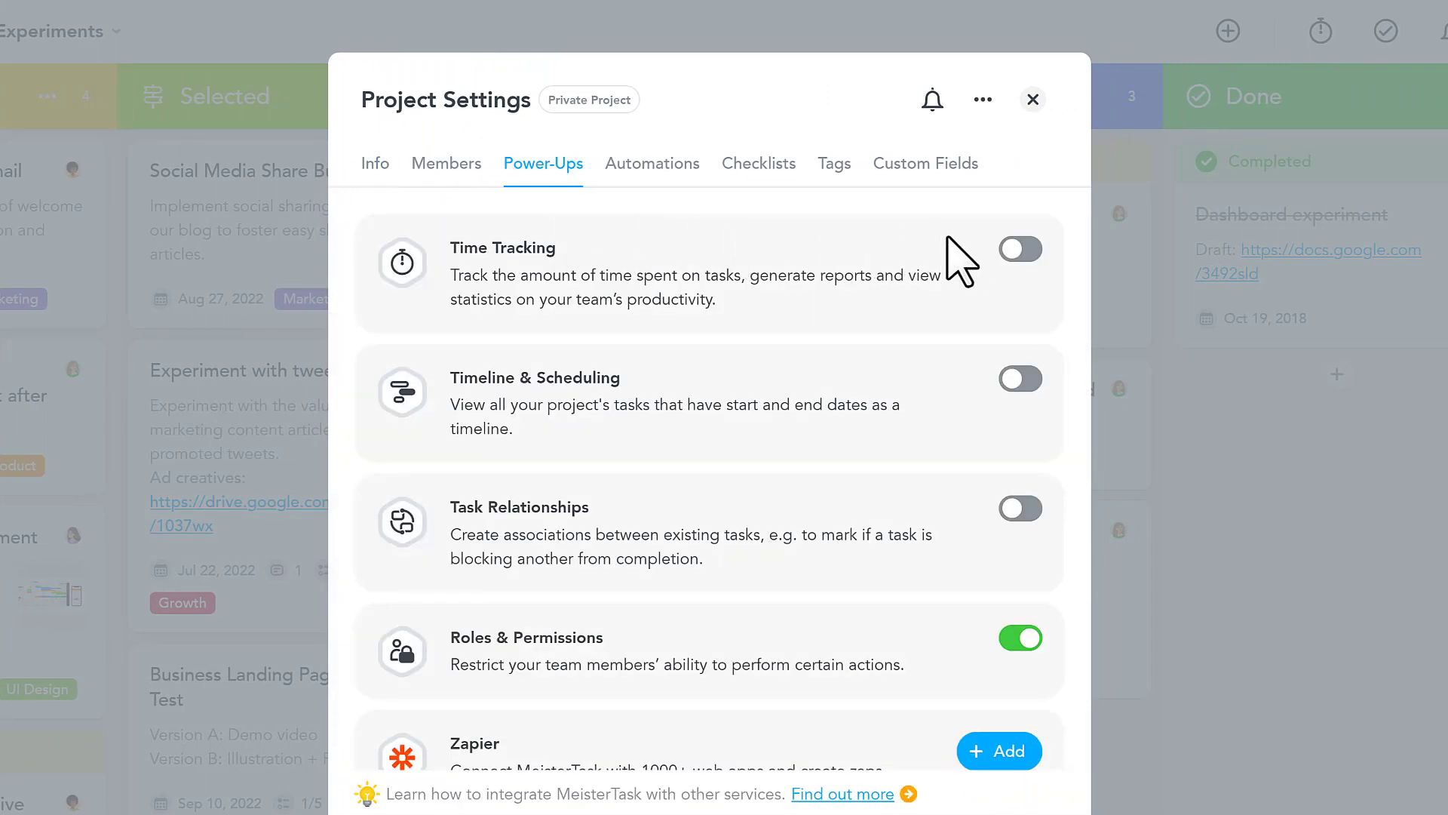
{"action": "left_click", "coordinate": [1006, 254]}
{"action": "left_click", "coordinate": [1014, 381]}
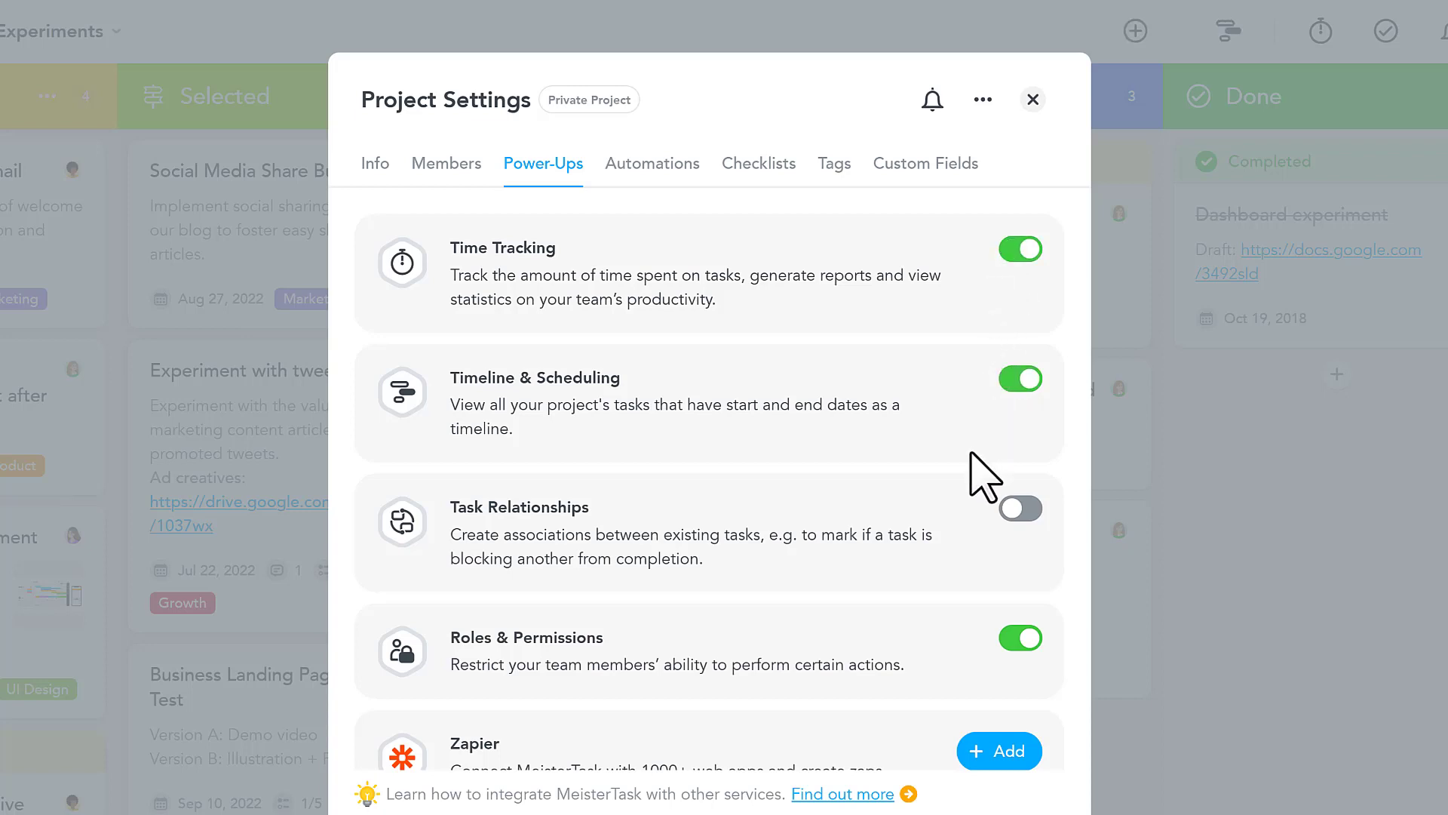
{"action": "left_click", "coordinate": [1006, 512]}
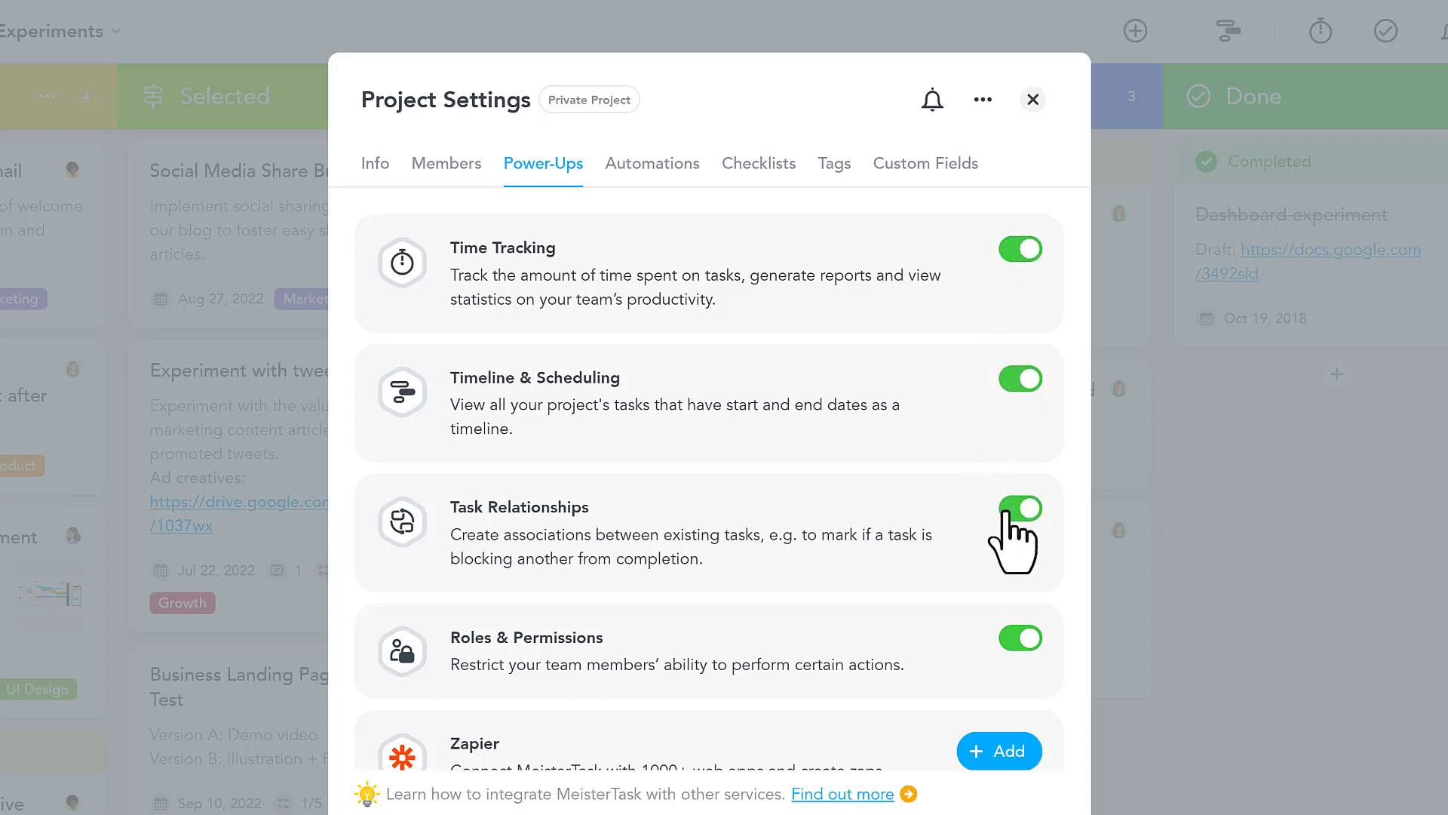
{"action": "left_click", "coordinate": [1033, 99]}
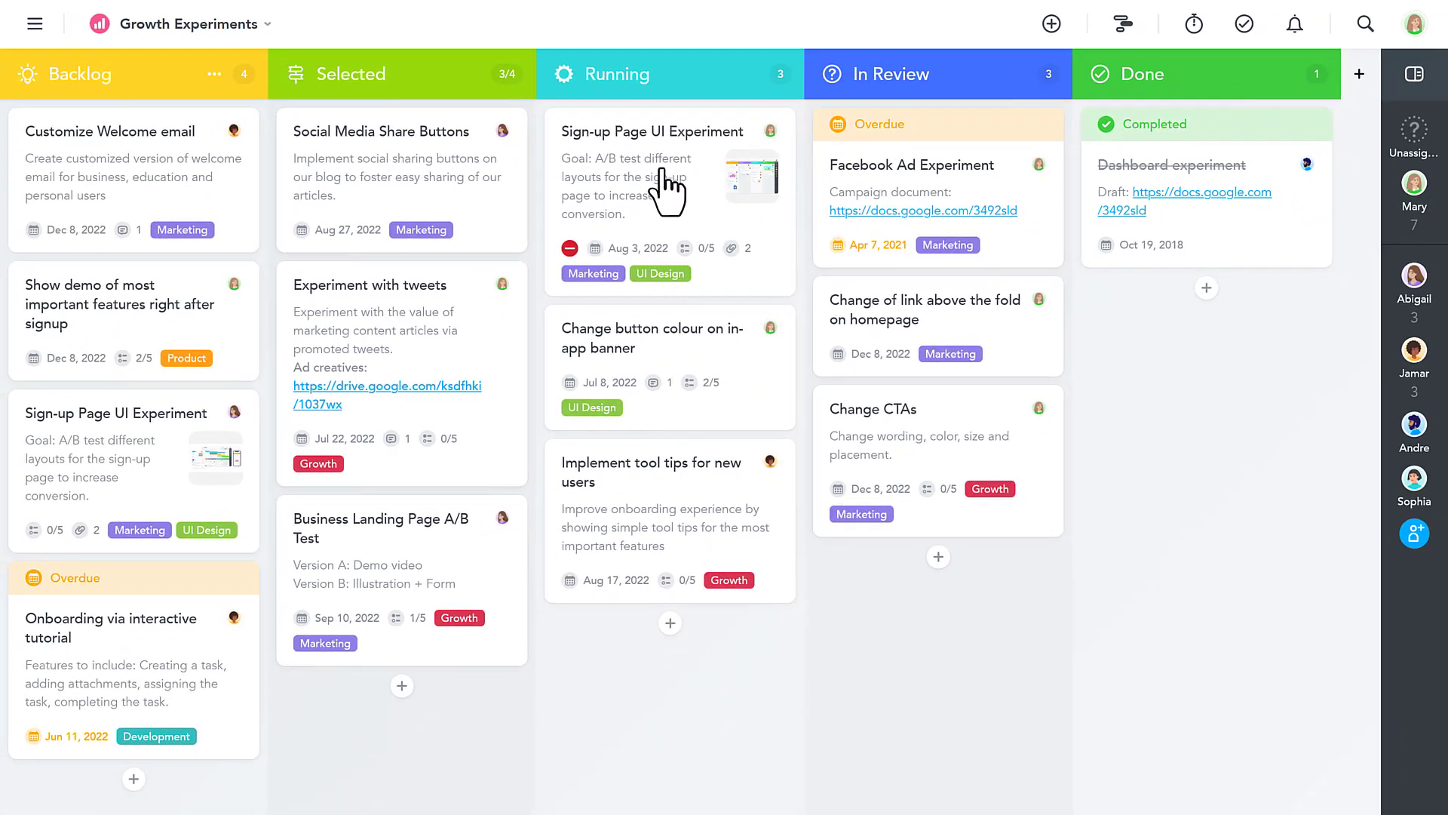
Track two seconds on the Sign-up Page UI Experiment task and view the assignee's logged interval.
{"action": "left_click", "coordinate": [662, 172]}
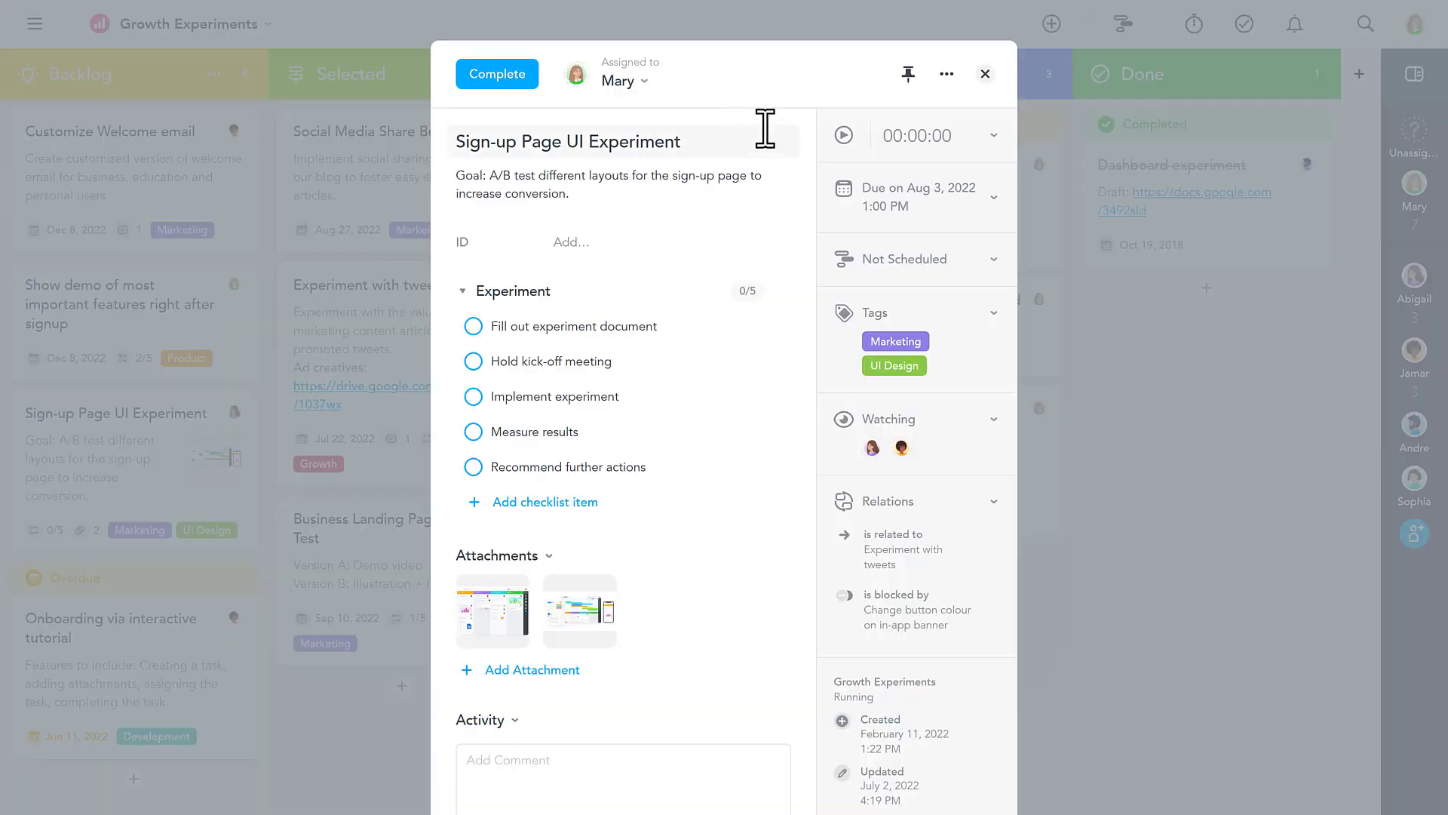
{"action": "left_click", "coordinate": [844, 136]}
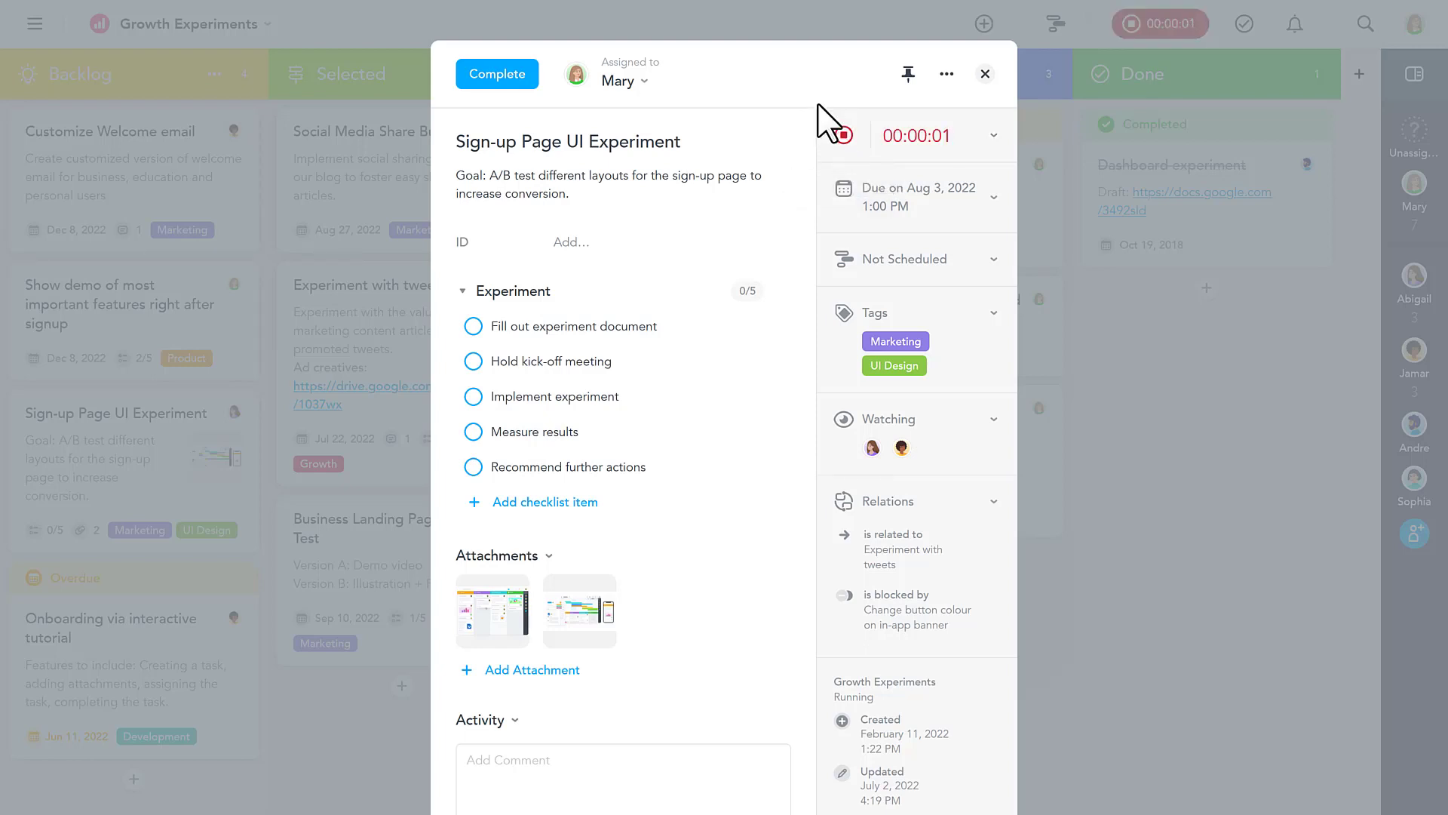
{"action": "left_click", "coordinate": [844, 136]}
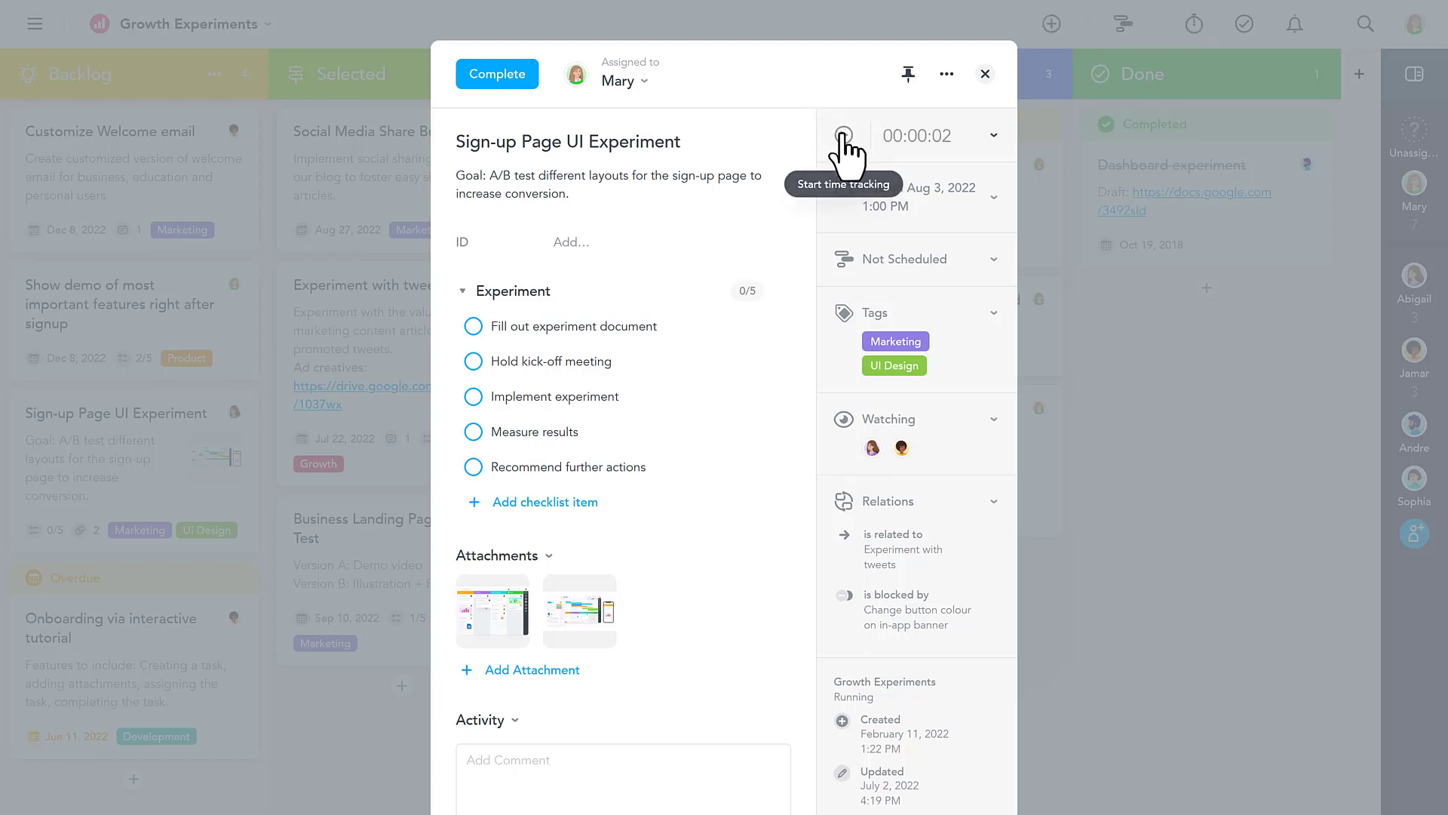
{"action": "left_click", "coordinate": [994, 135]}
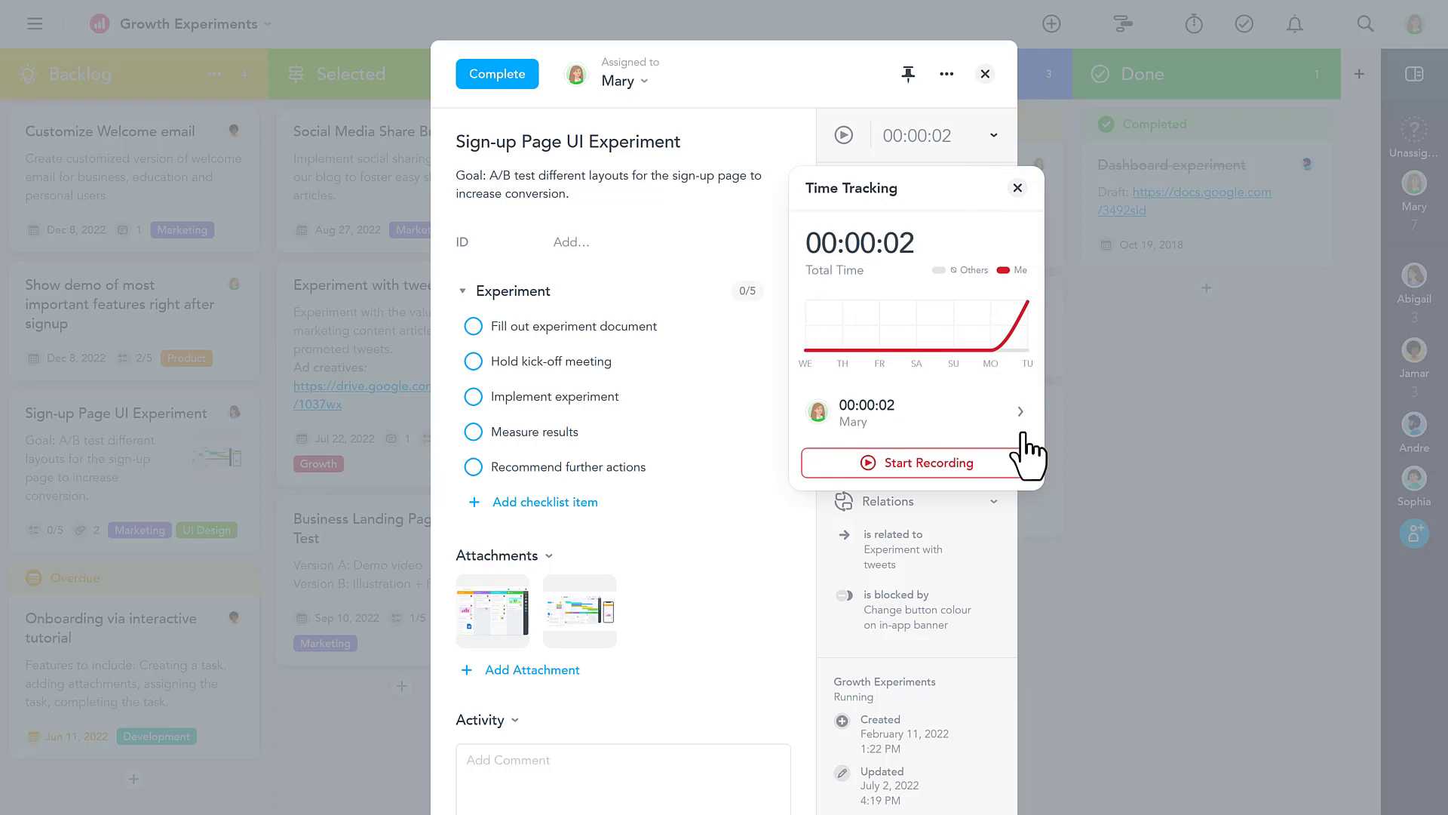
{"action": "left_click", "coordinate": [1021, 413]}
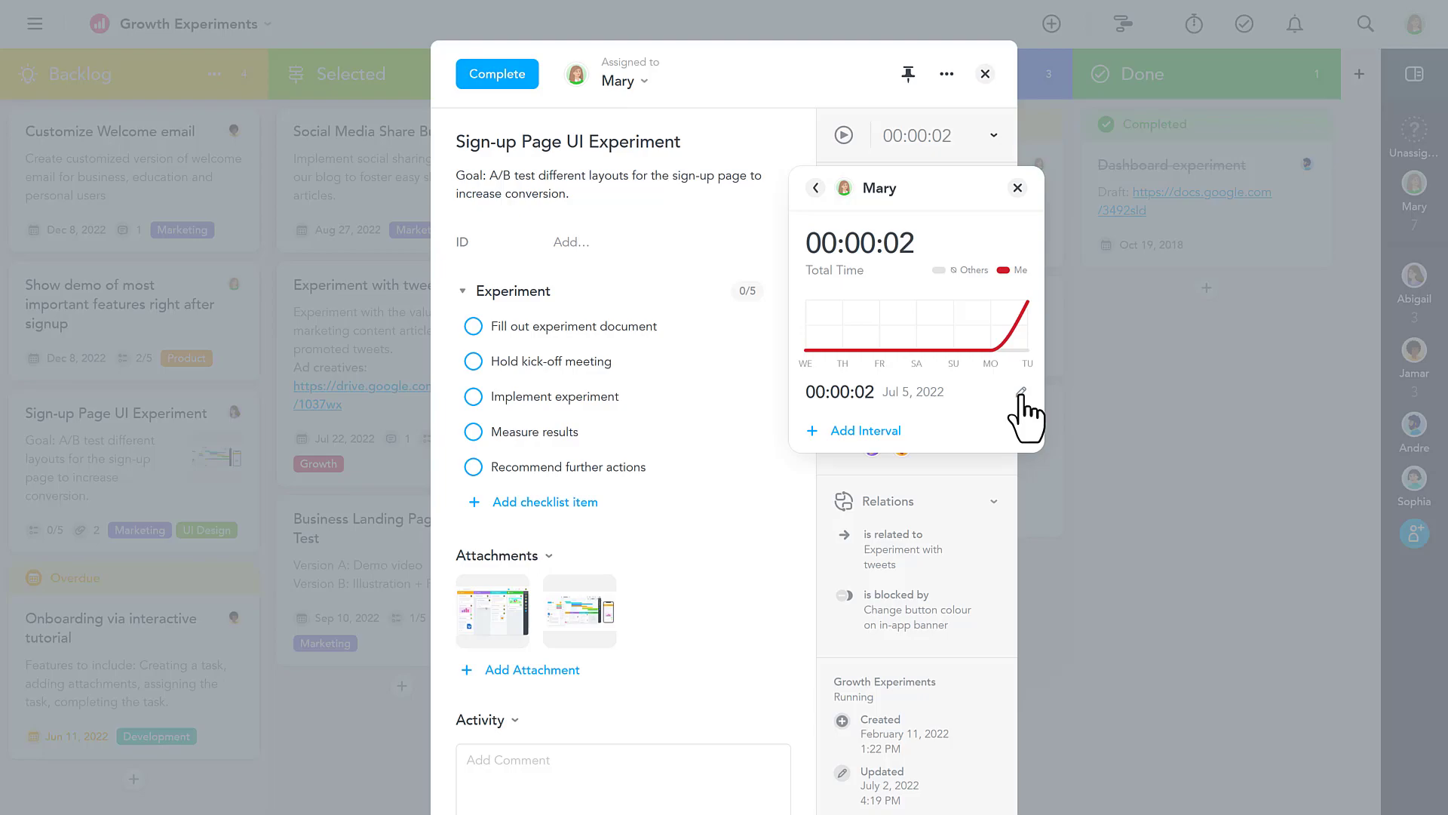
Edit the logged interval to 20 hours dated Jul 7, 2022, totalling 20:00:02.
{"action": "left_click", "coordinate": [1022, 393]}
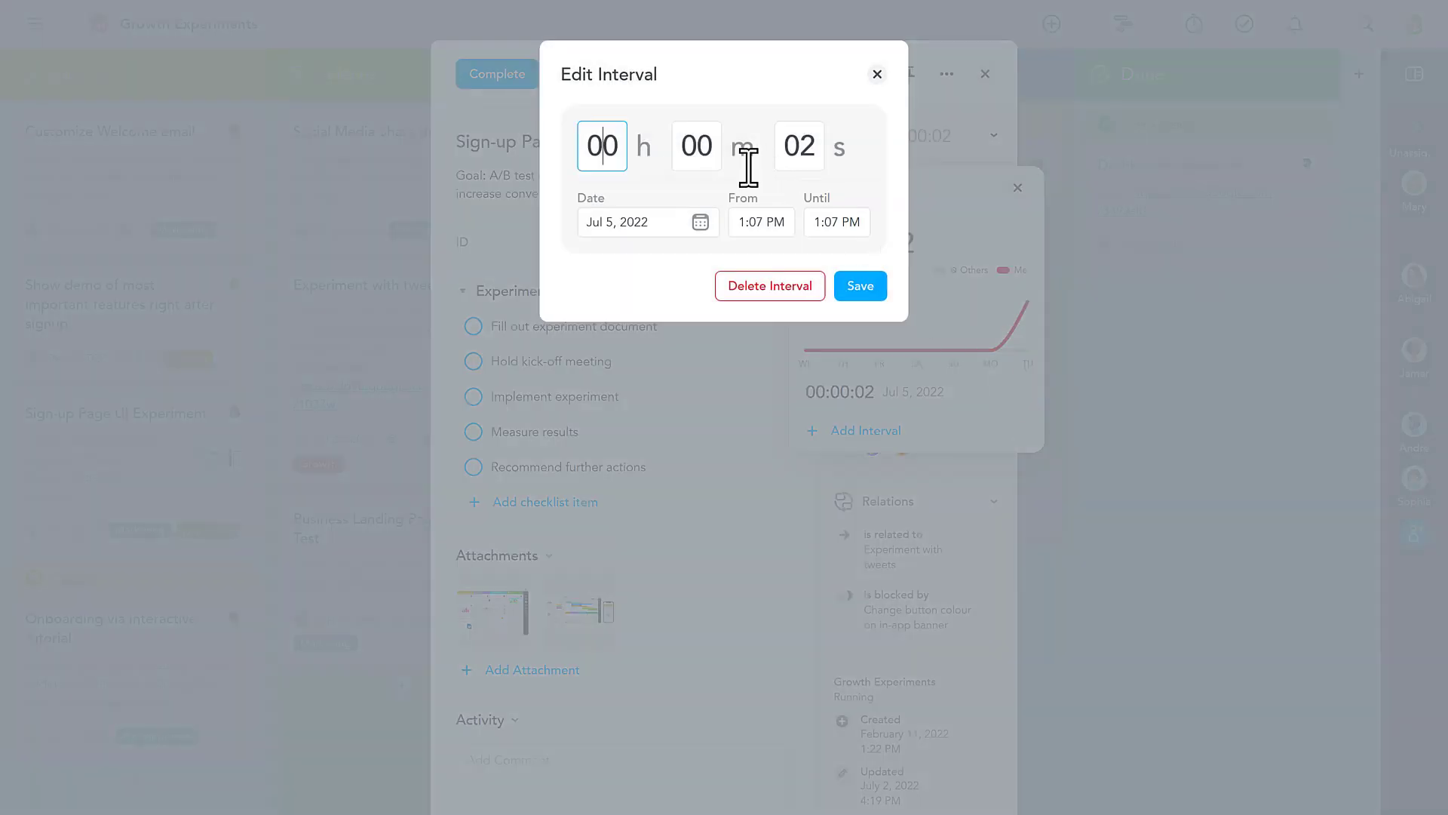
{"action": "type", "text": "2"}
{"action": "left_click", "coordinate": [700, 223]}
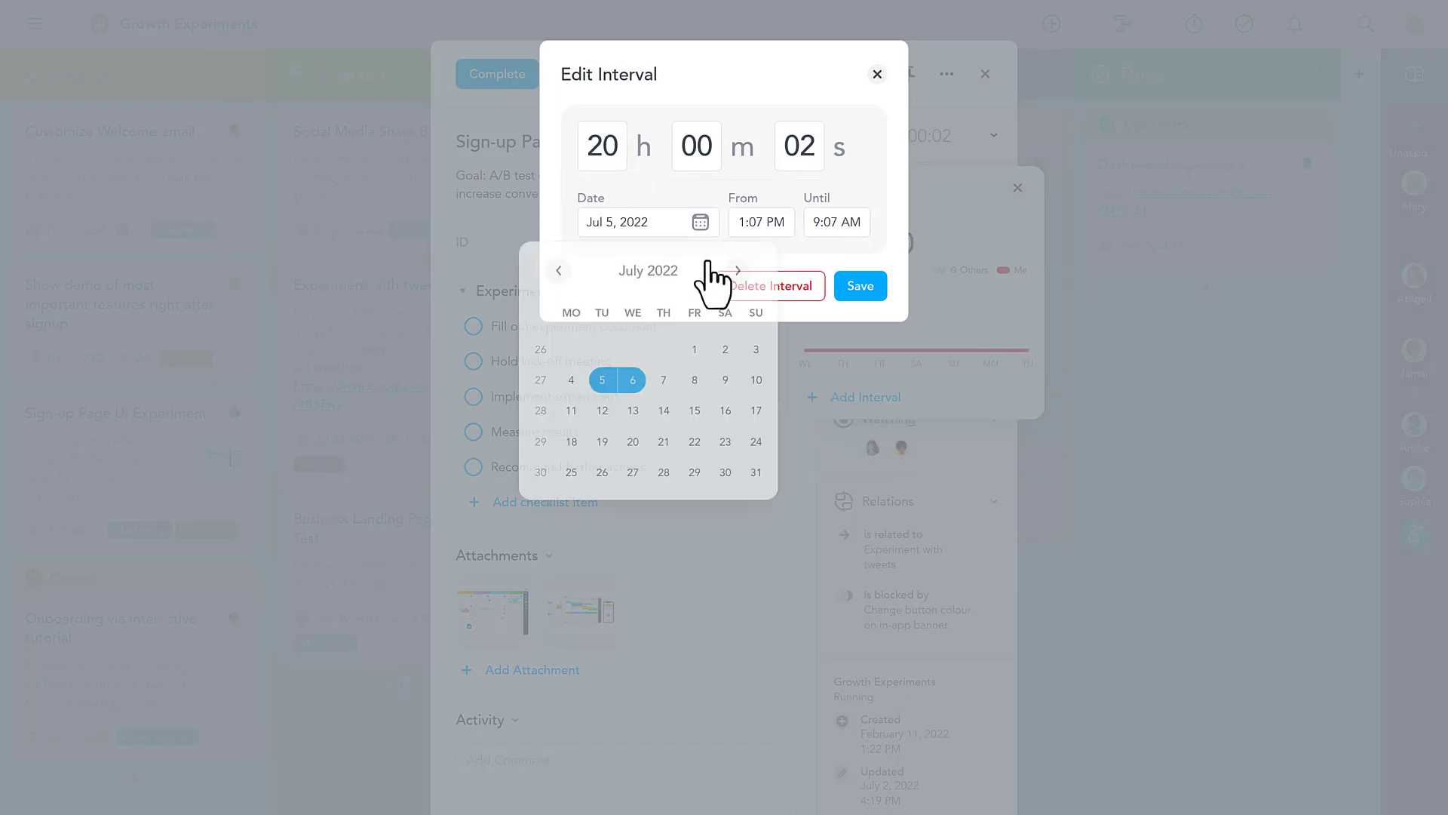
{"action": "left_click", "coordinate": [663, 382]}
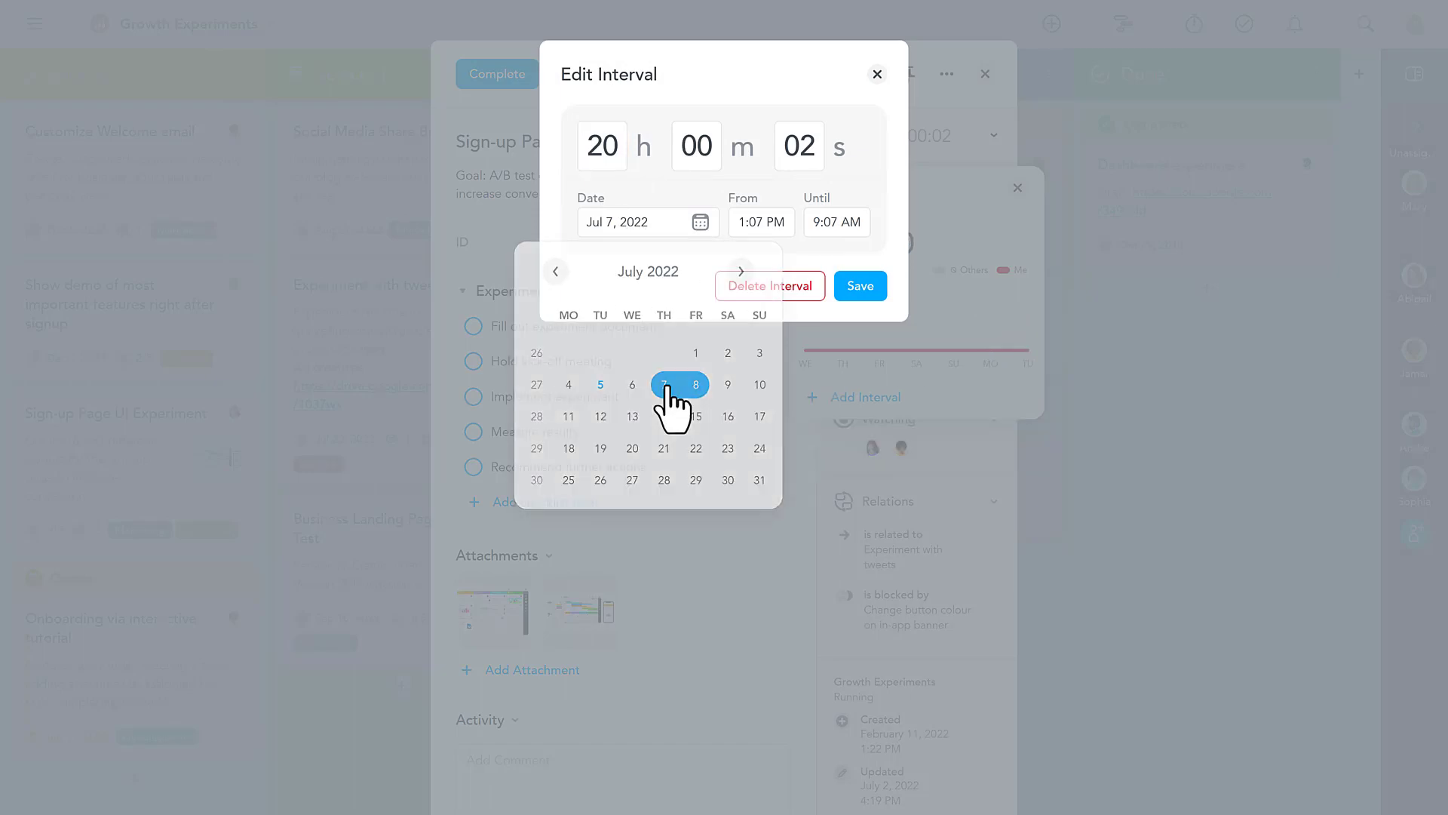
{"action": "left_click", "coordinate": [850, 285]}
{"action": "left_click", "coordinate": [1015, 189]}
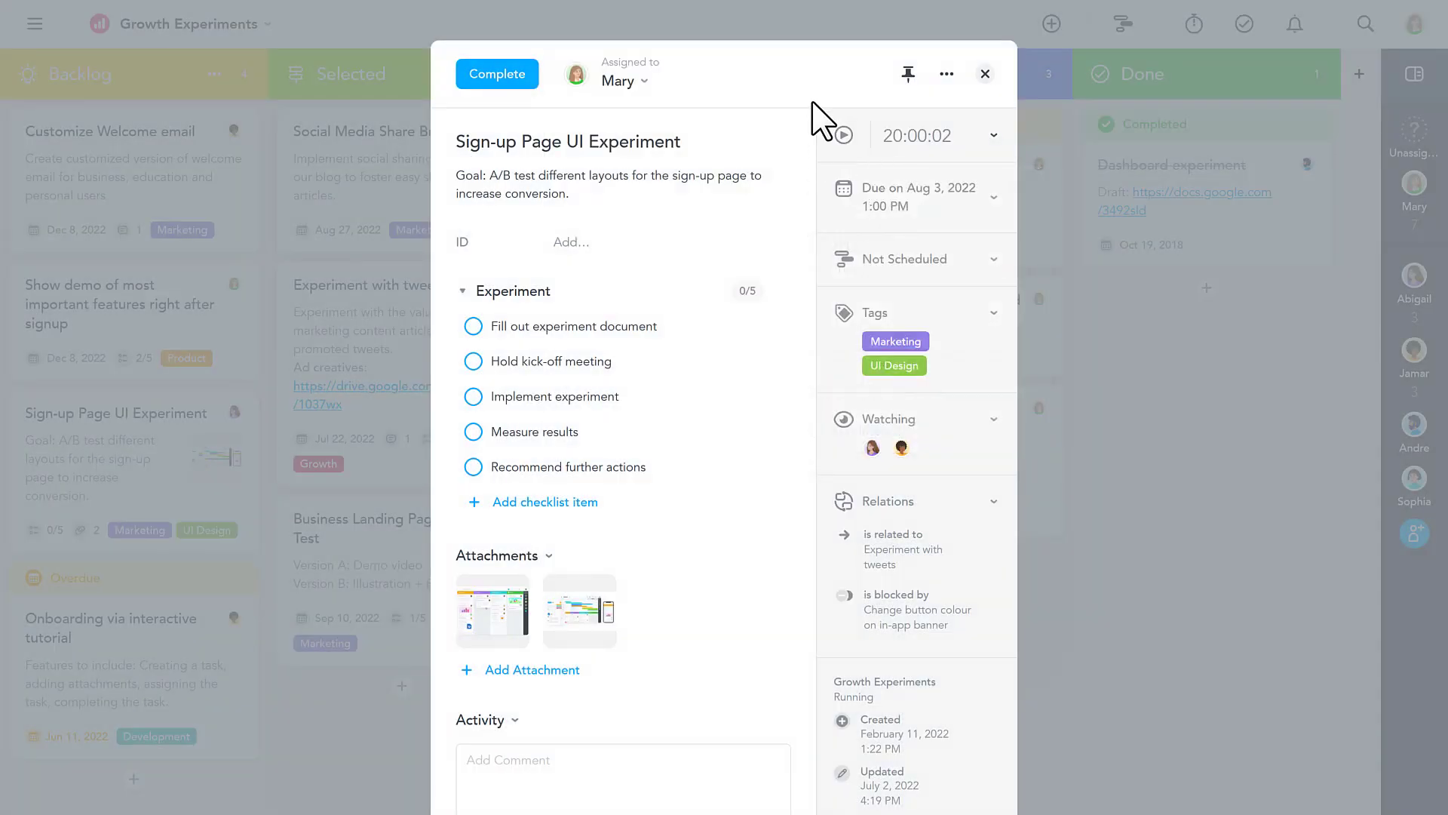
Schedule the Sign-up Page UI Experiment task from Jul 1 to Jul 8, 2022.
{"action": "left_click", "coordinate": [984, 264]}
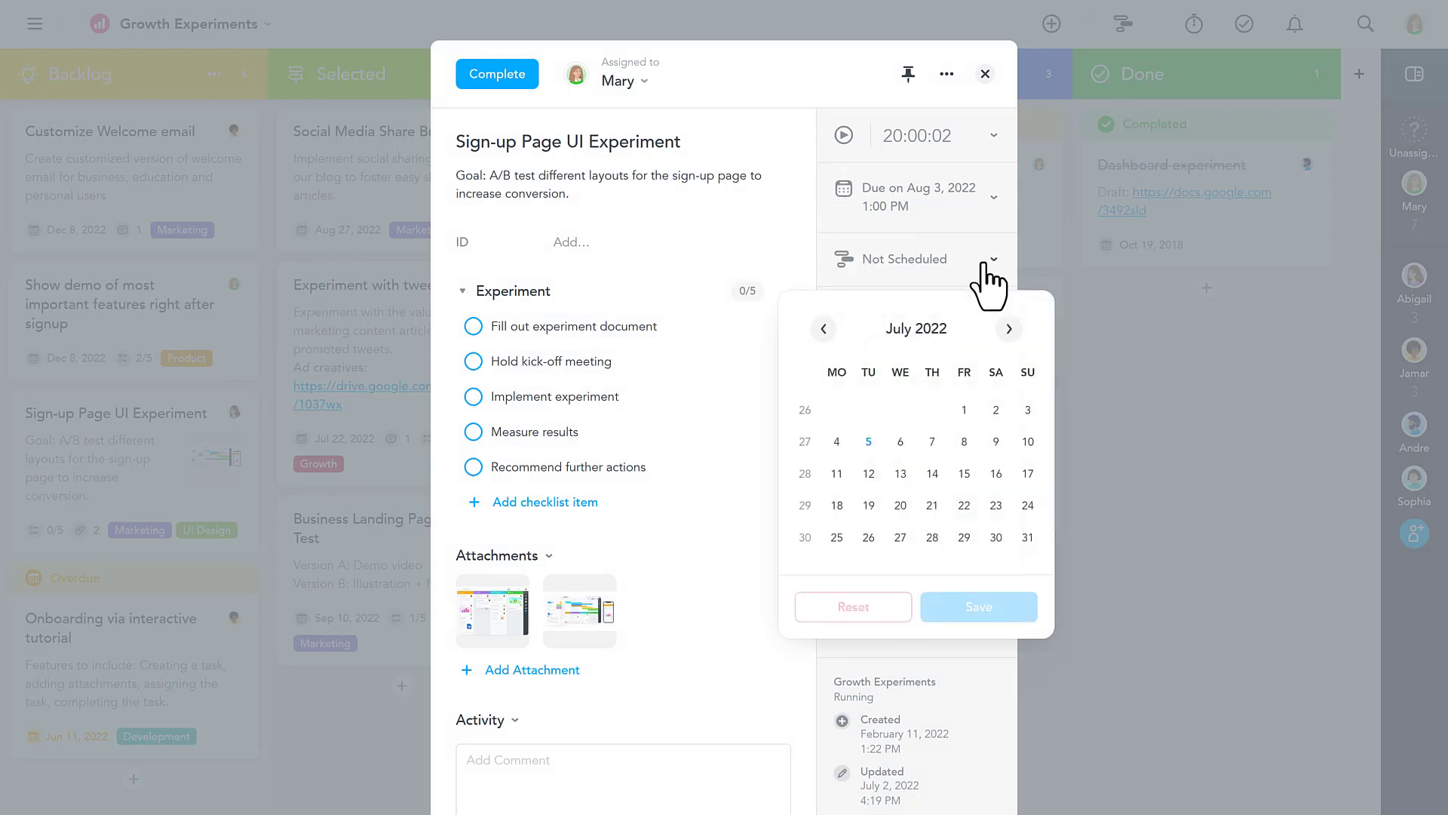
{"action": "left_click", "coordinate": [964, 411]}
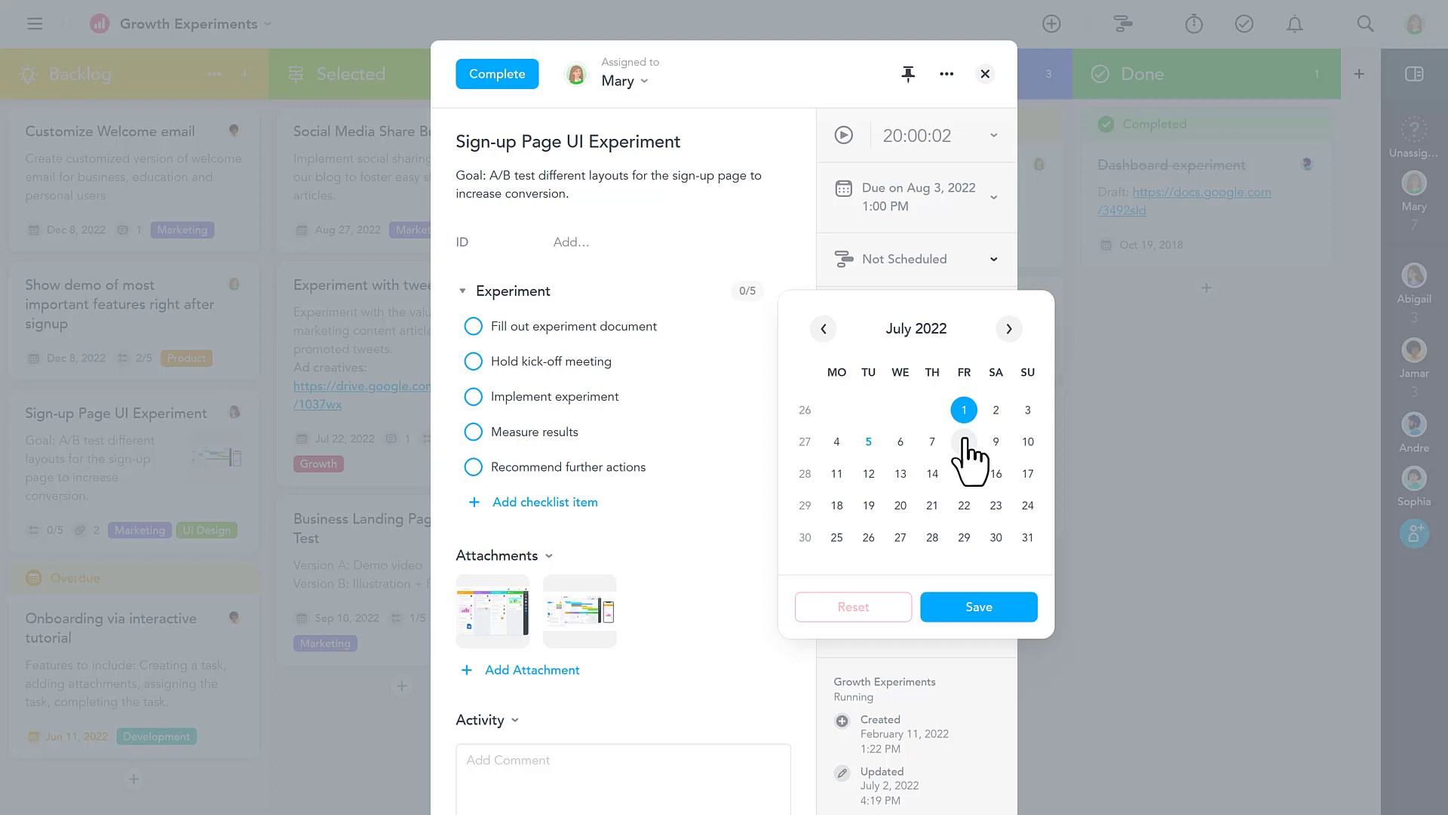
{"action": "left_click", "coordinate": [965, 444]}
{"action": "left_click", "coordinate": [948, 607]}
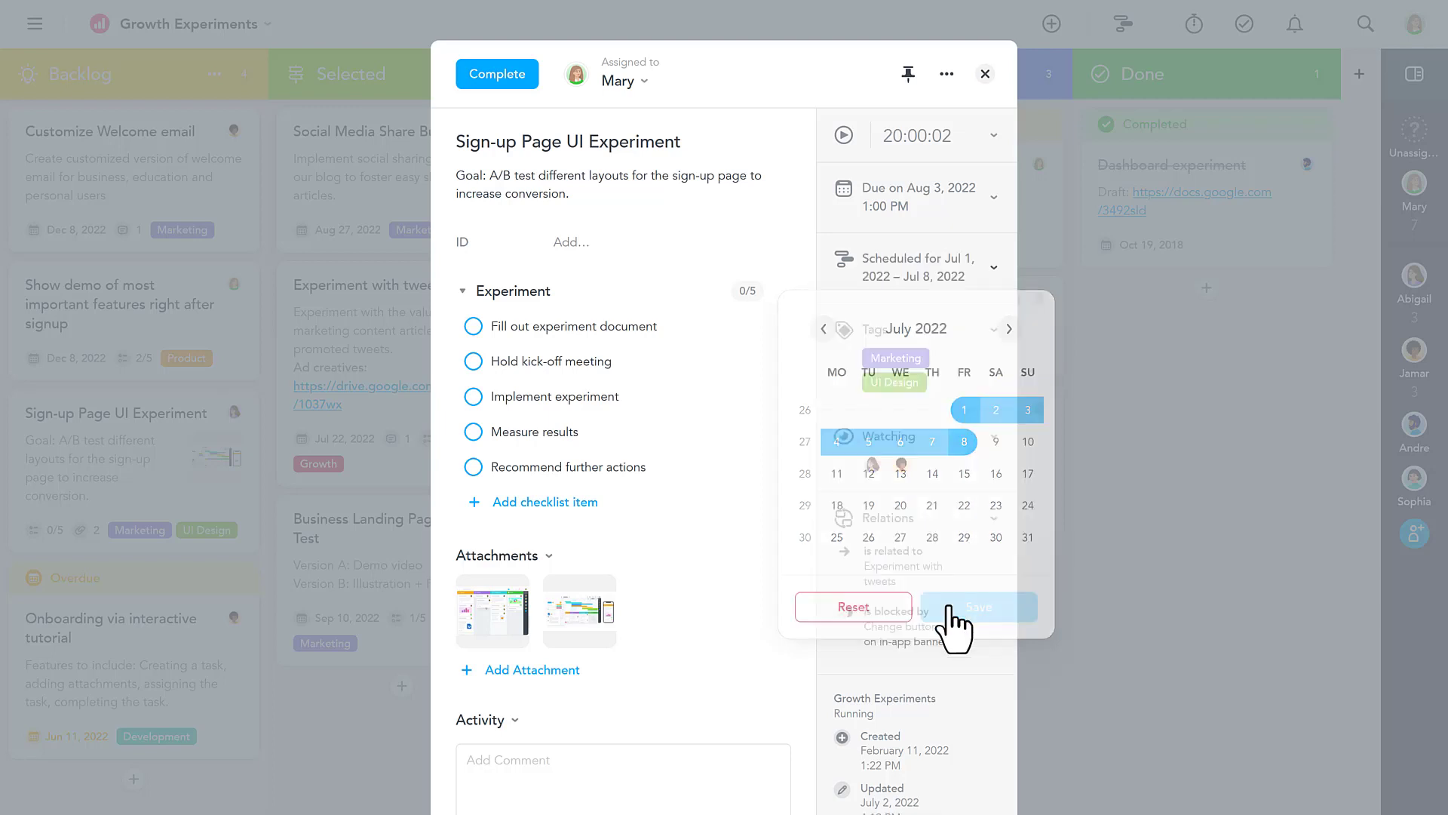
{"action": "left_click", "coordinate": [985, 73]}
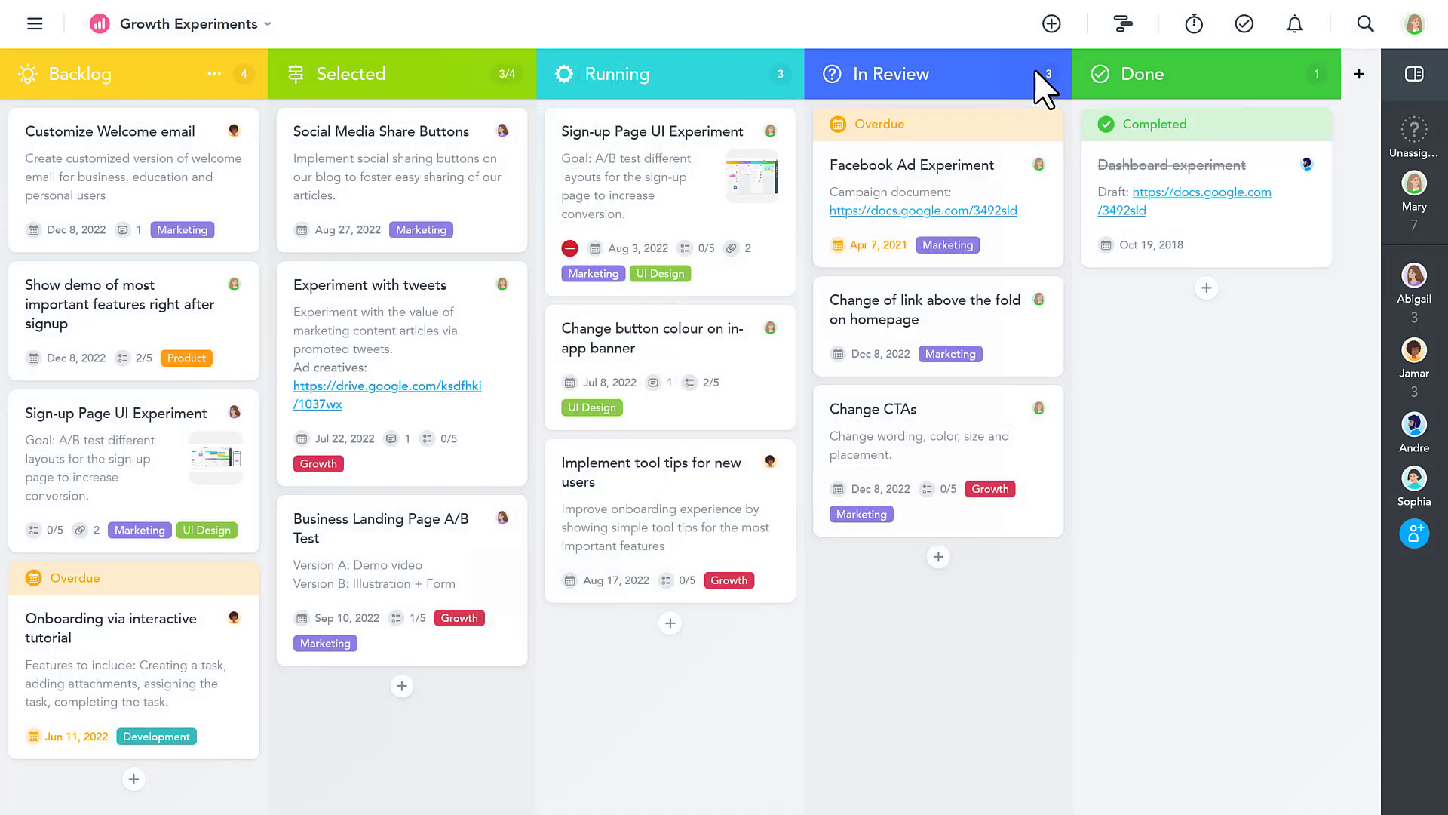
In the timeline view zoomed out to weeks, extend the Sign-up bar to end on Jul 10.
{"action": "left_click", "coordinate": [1123, 23]}
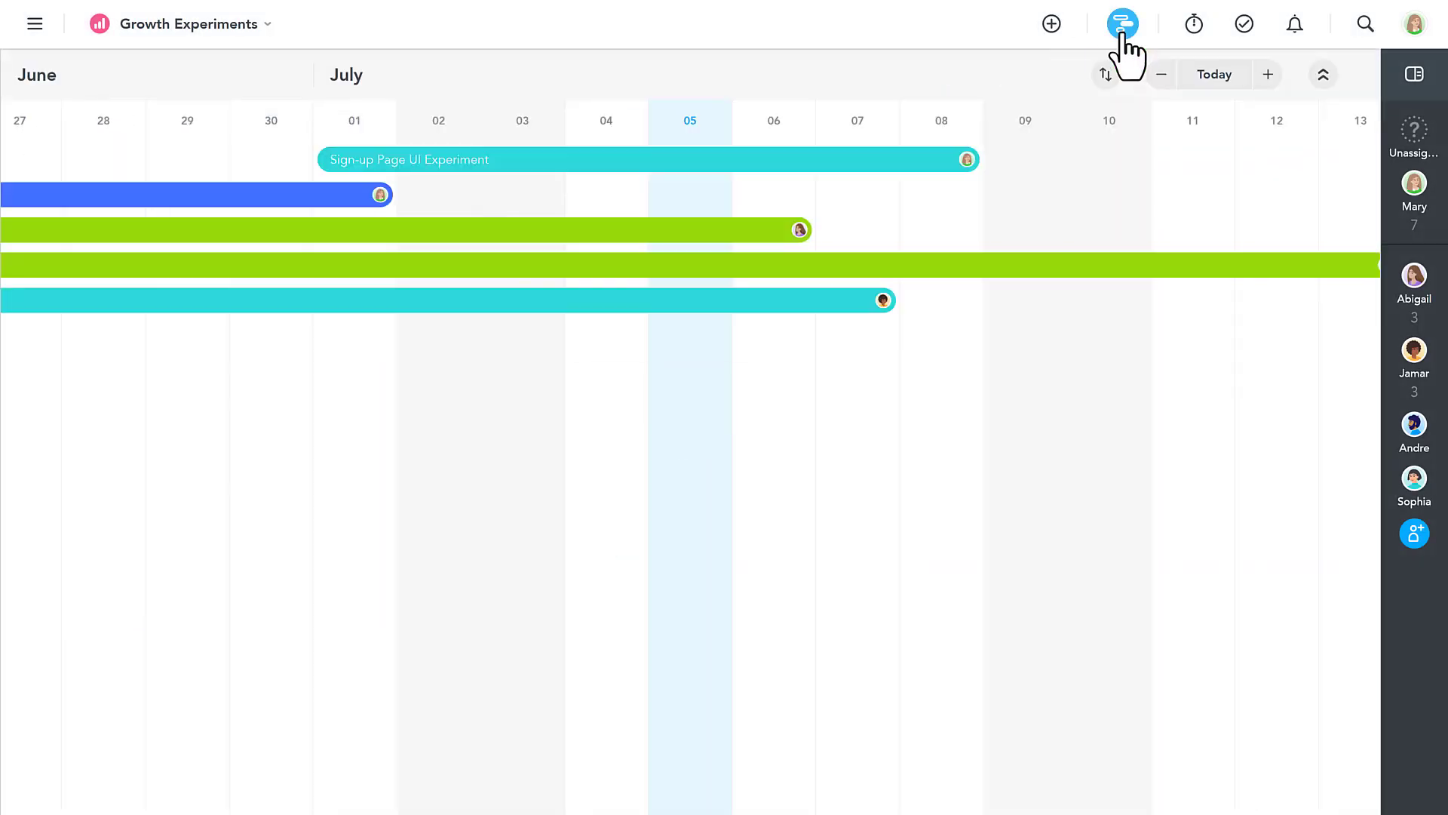
{"action": "left_click", "coordinate": [1159, 76]}
{"action": "left_click", "coordinate": [1159, 76]}
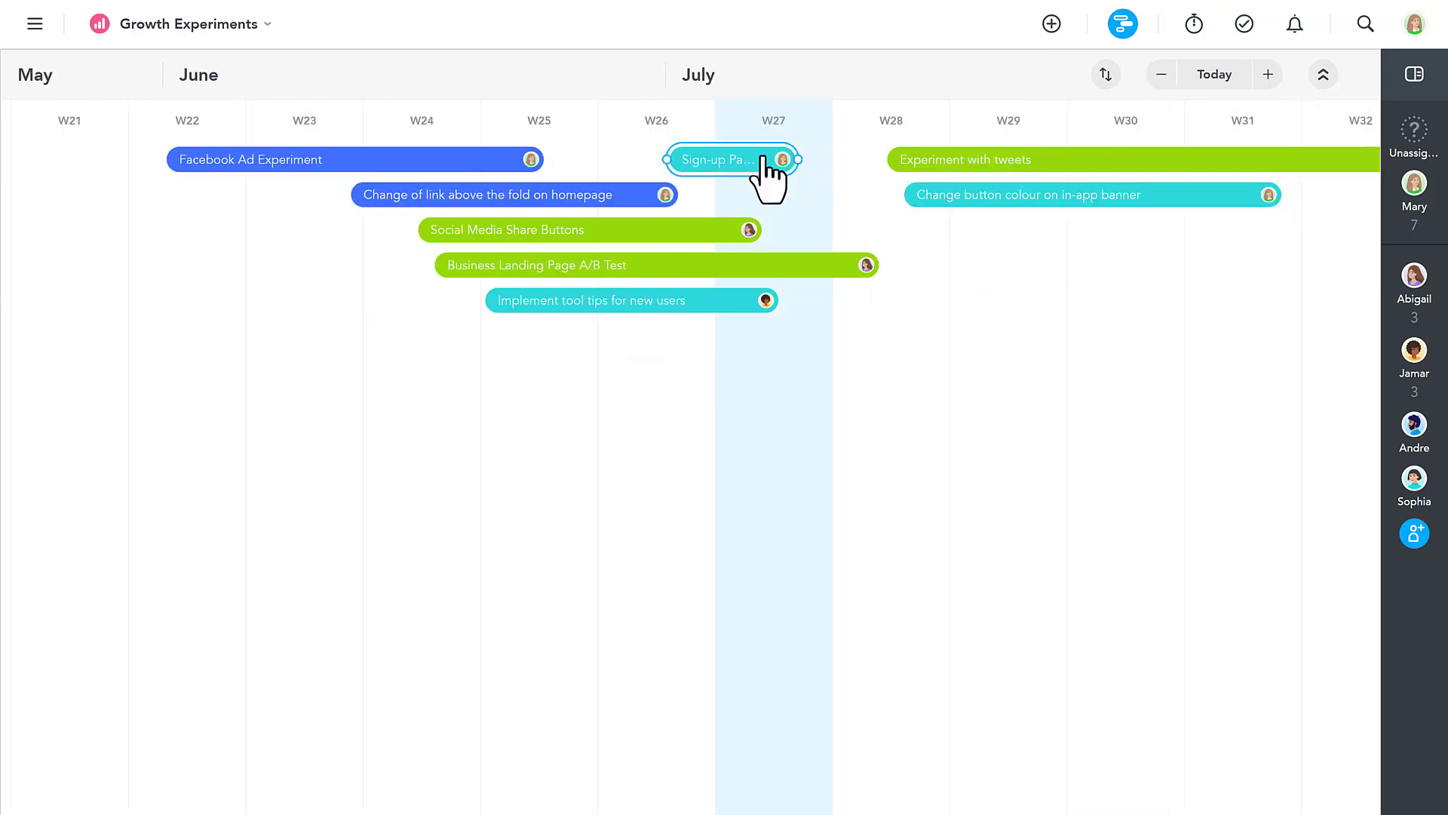
{"action": "left_click_drag", "start_coordinate": [799, 158], "coordinate": [834, 159]}
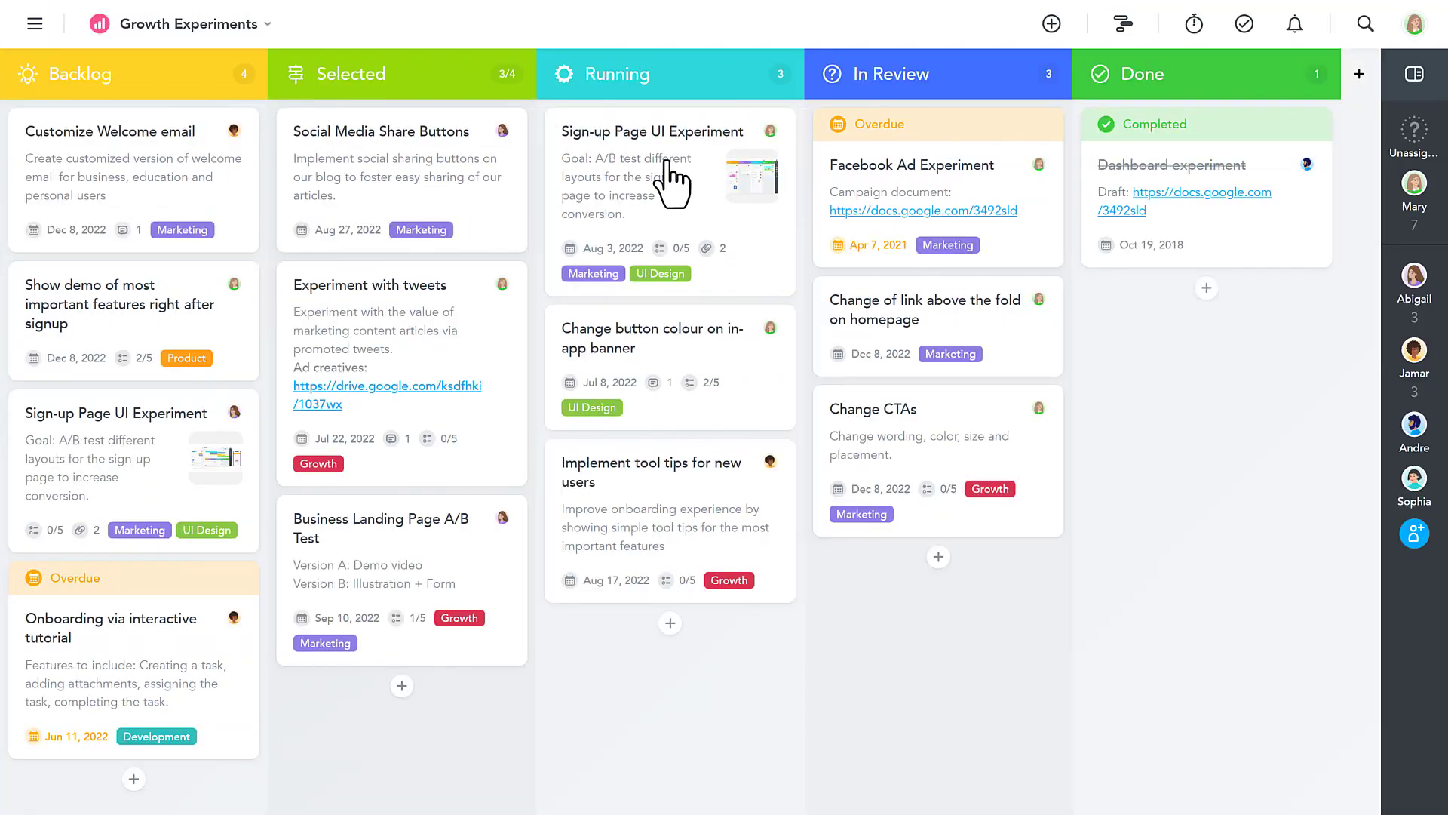
Set the Sign-up Page UI Experiment task as blocked by Experiment with tweets.
{"action": "left_click", "coordinate": [671, 181]}
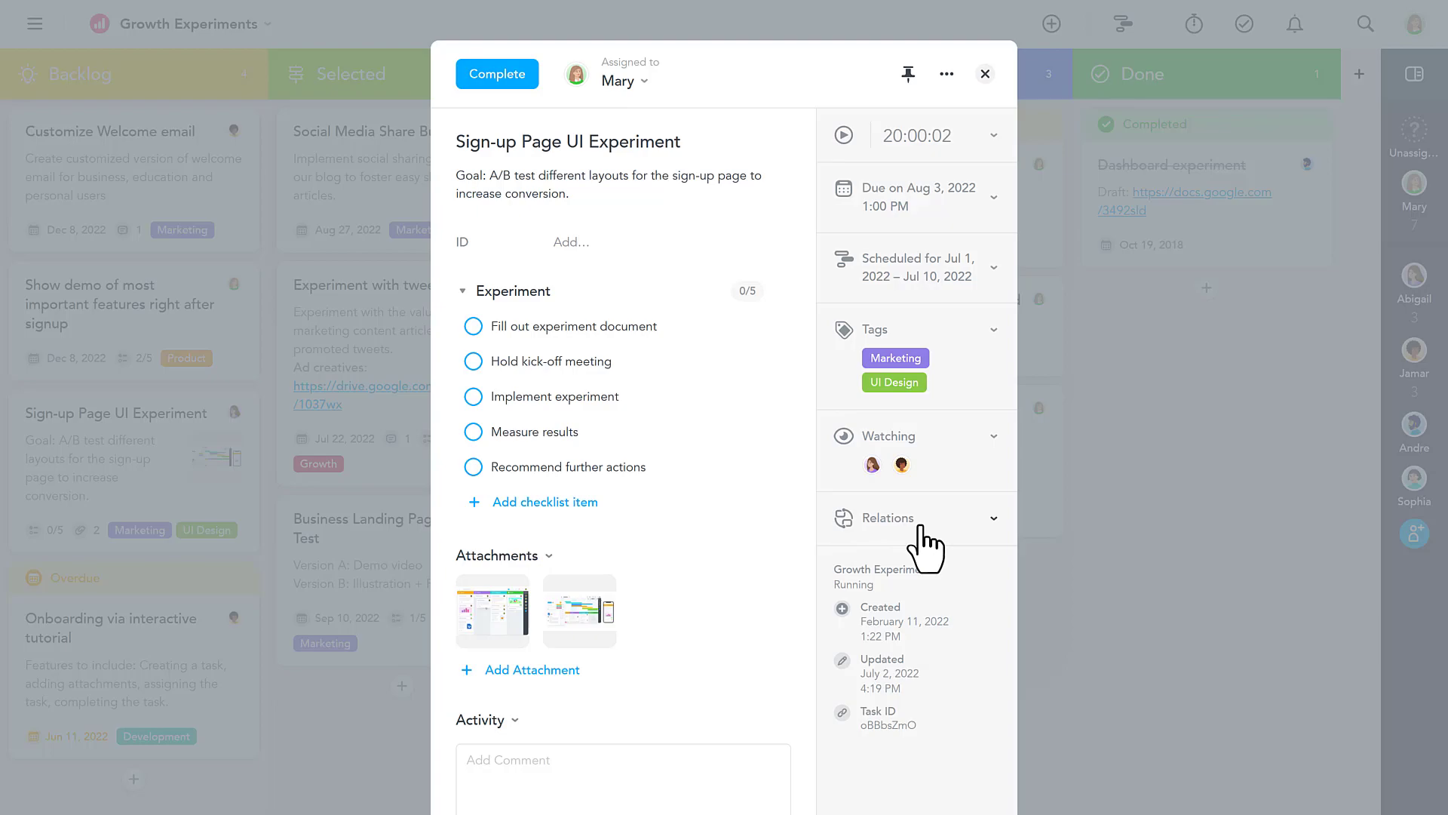
{"action": "left_click", "coordinate": [990, 519]}
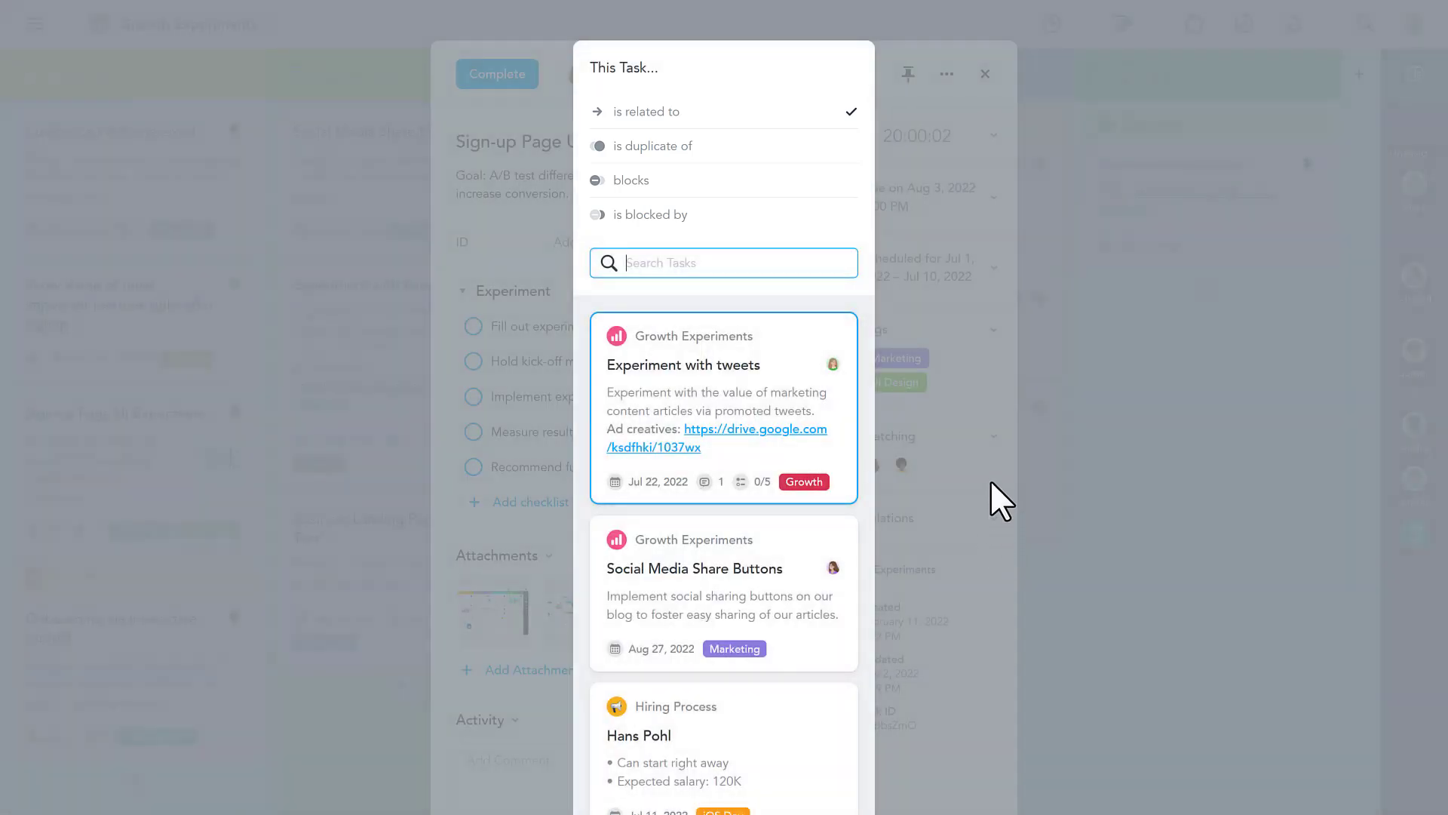
{"action": "left_click", "coordinate": [831, 222]}
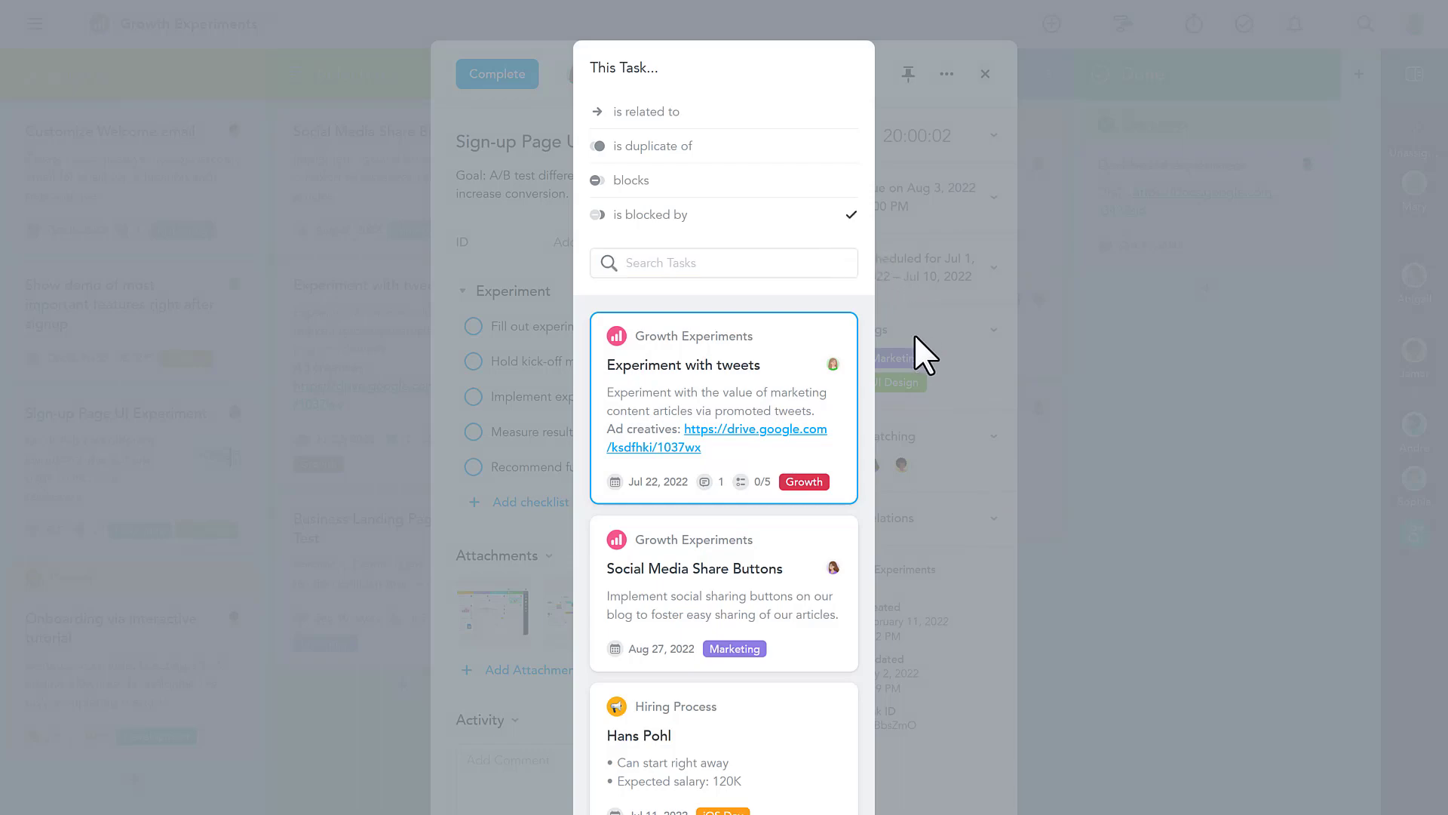
{"action": "left_click", "coordinate": [786, 420]}
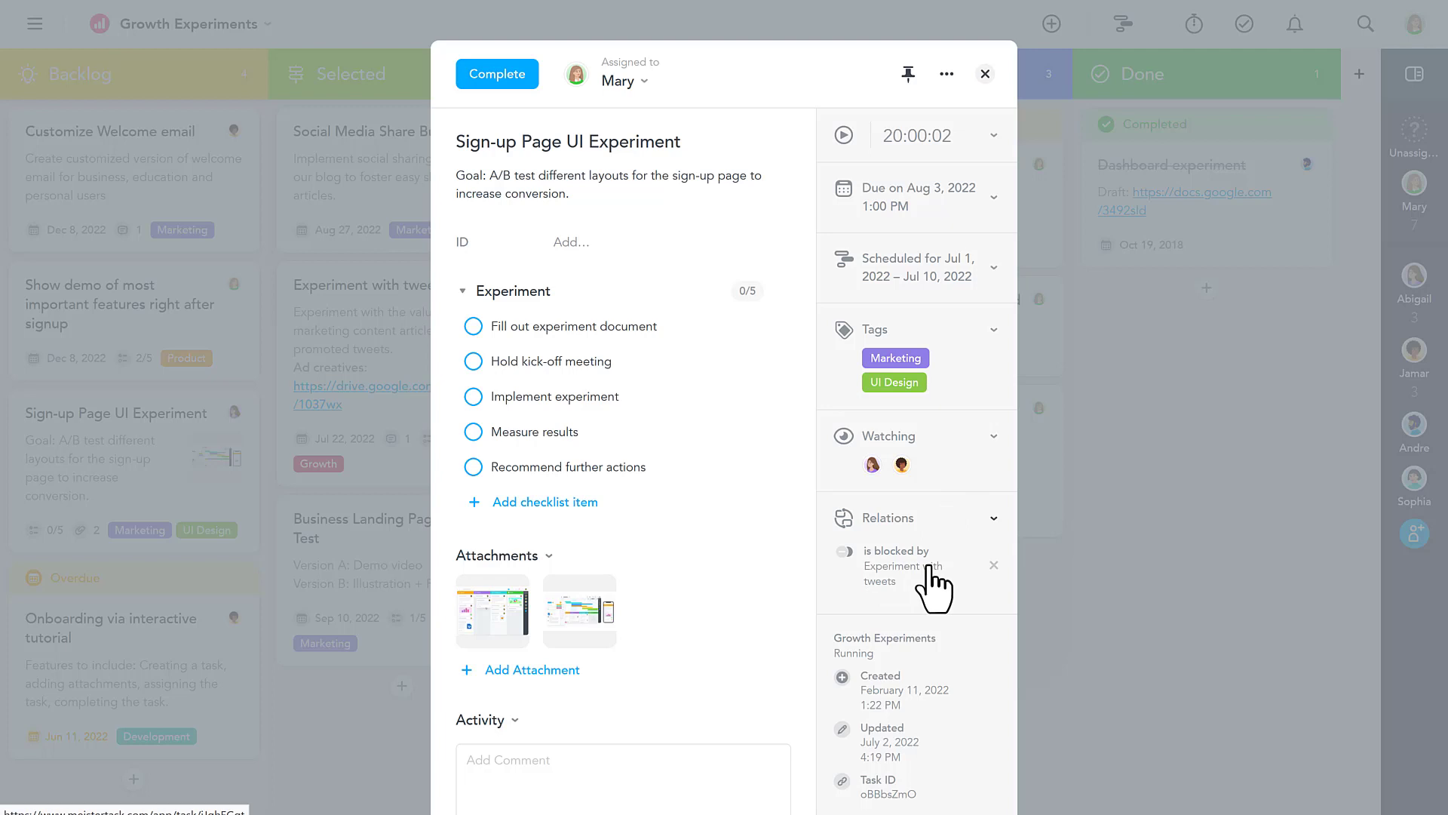
{"action": "left_click", "coordinate": [986, 74]}
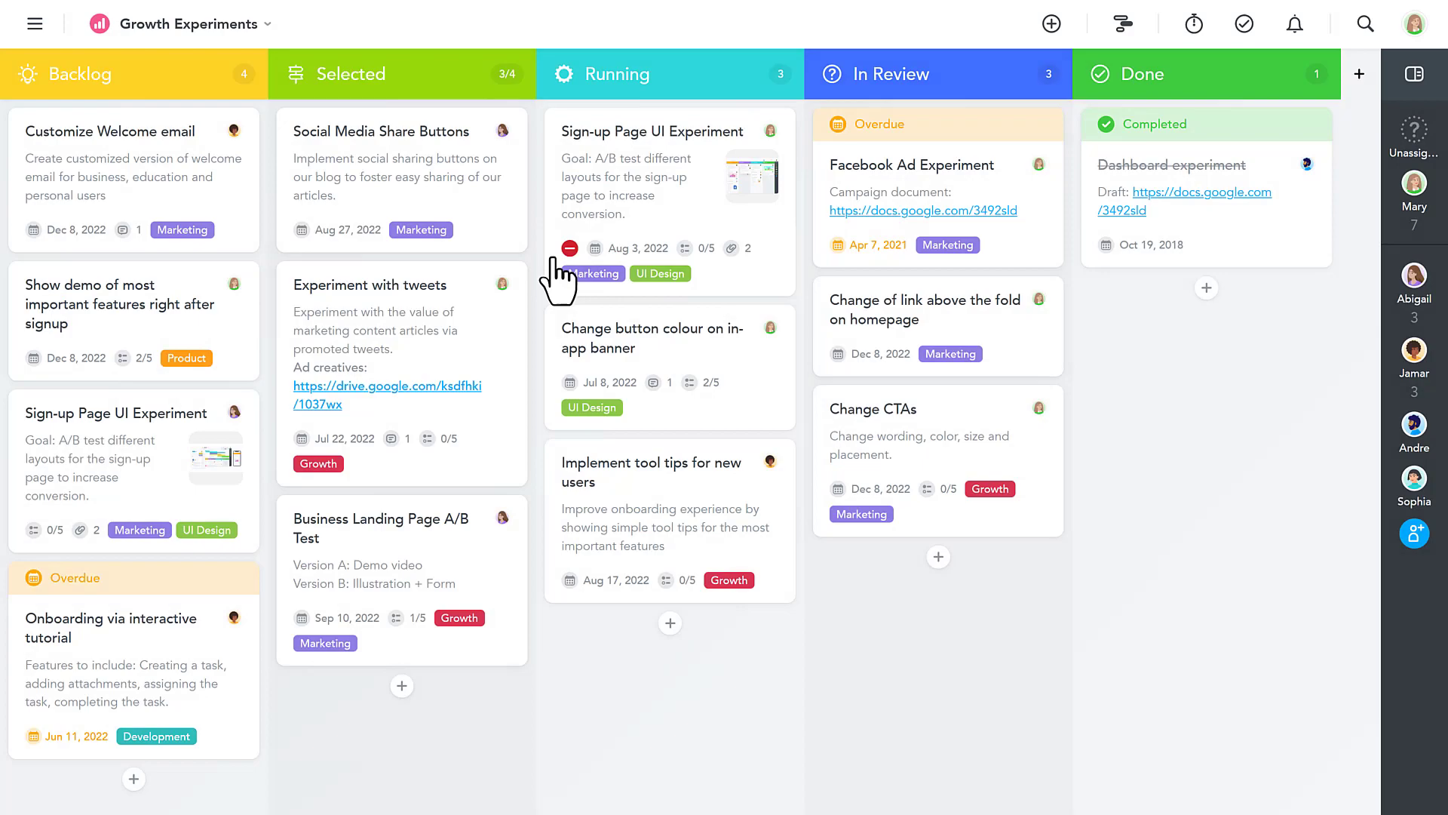
Open the Sign-up Page UI Experiment card in the Running column.
{"action": "left_click", "coordinate": [641, 178]}
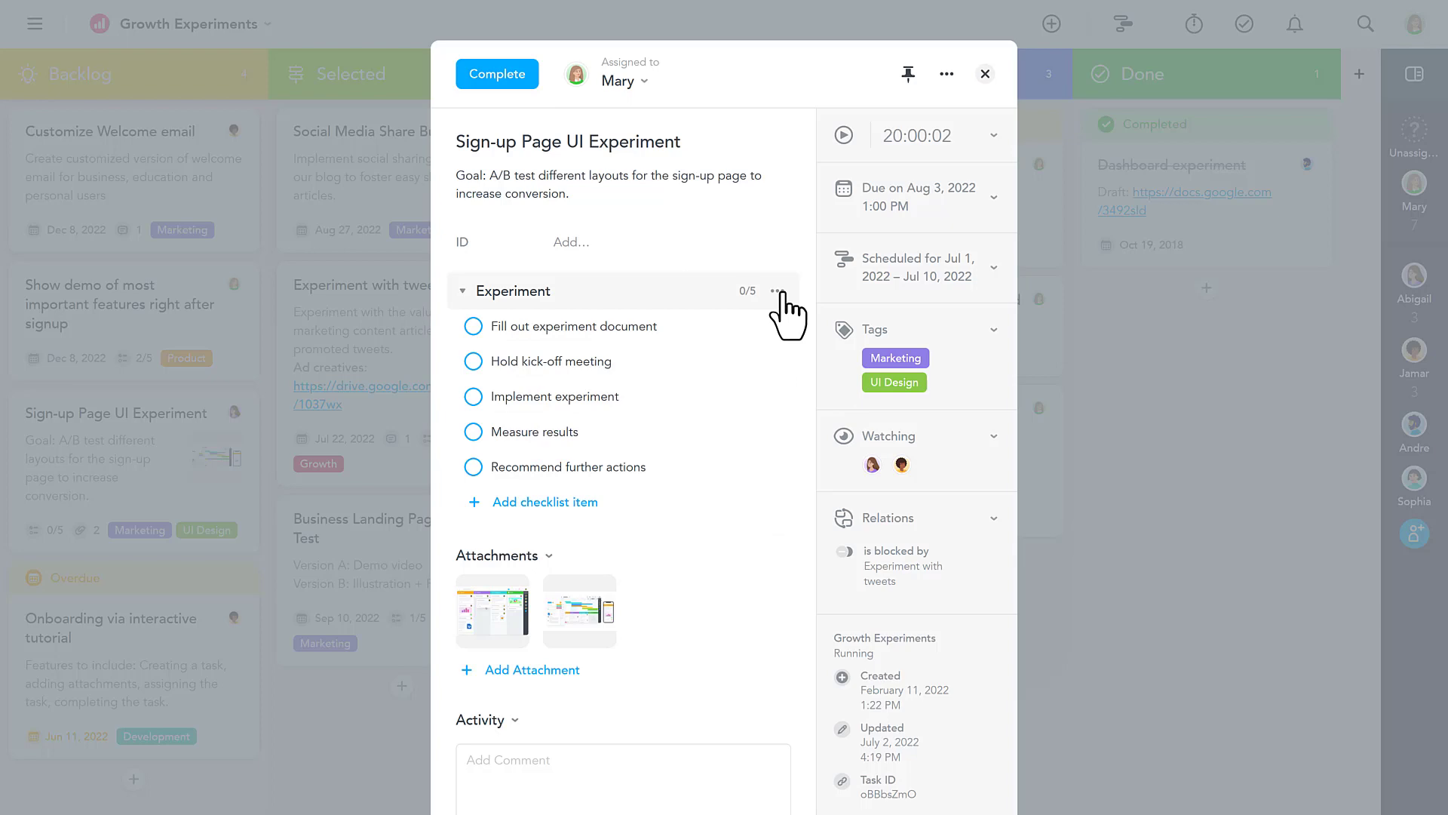
Save the checklist as a project preset named 'Experiment' and close Project Settings.
{"action": "left_click", "coordinate": [777, 291]}
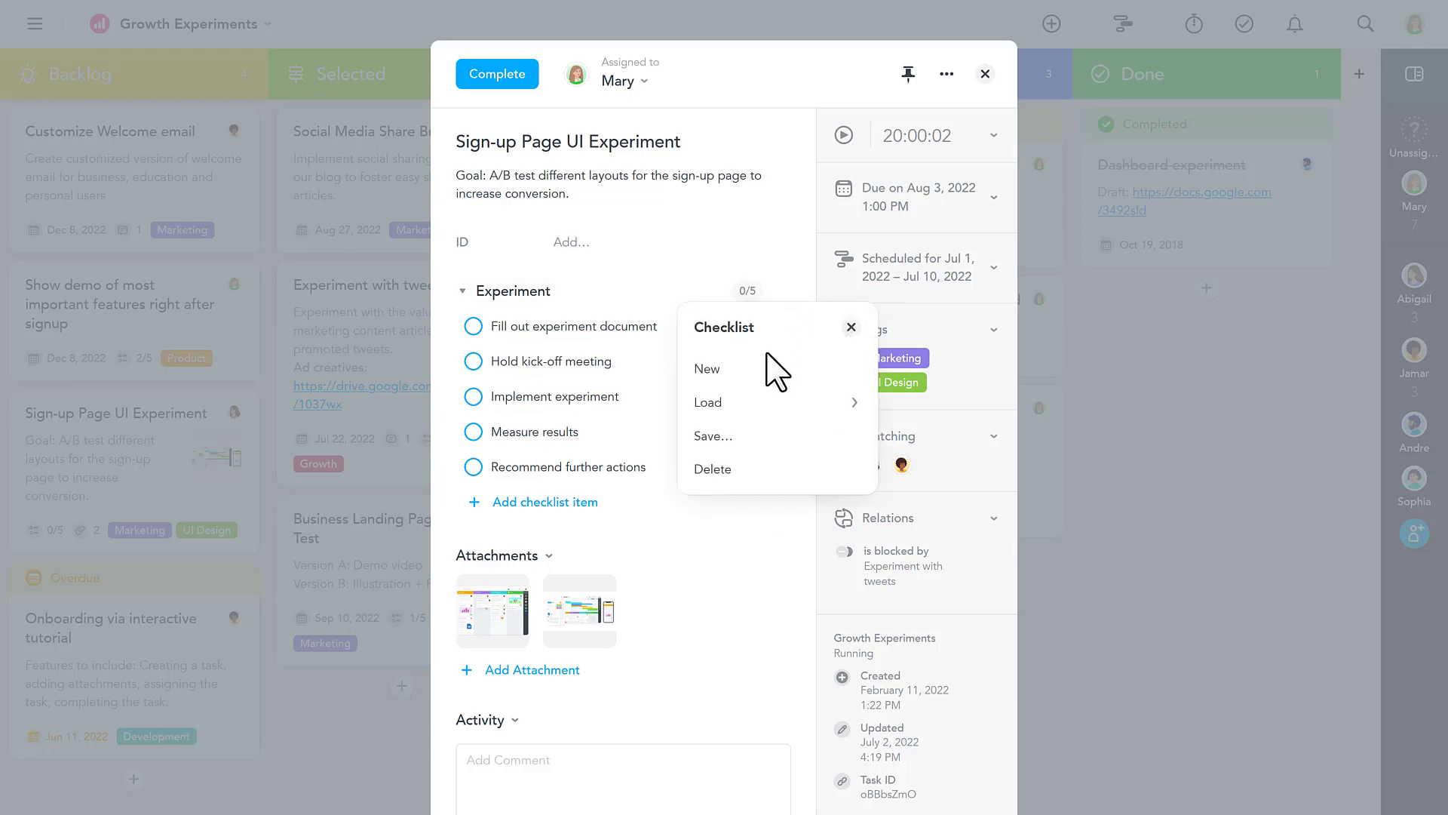
{"action": "left_click", "coordinate": [735, 436]}
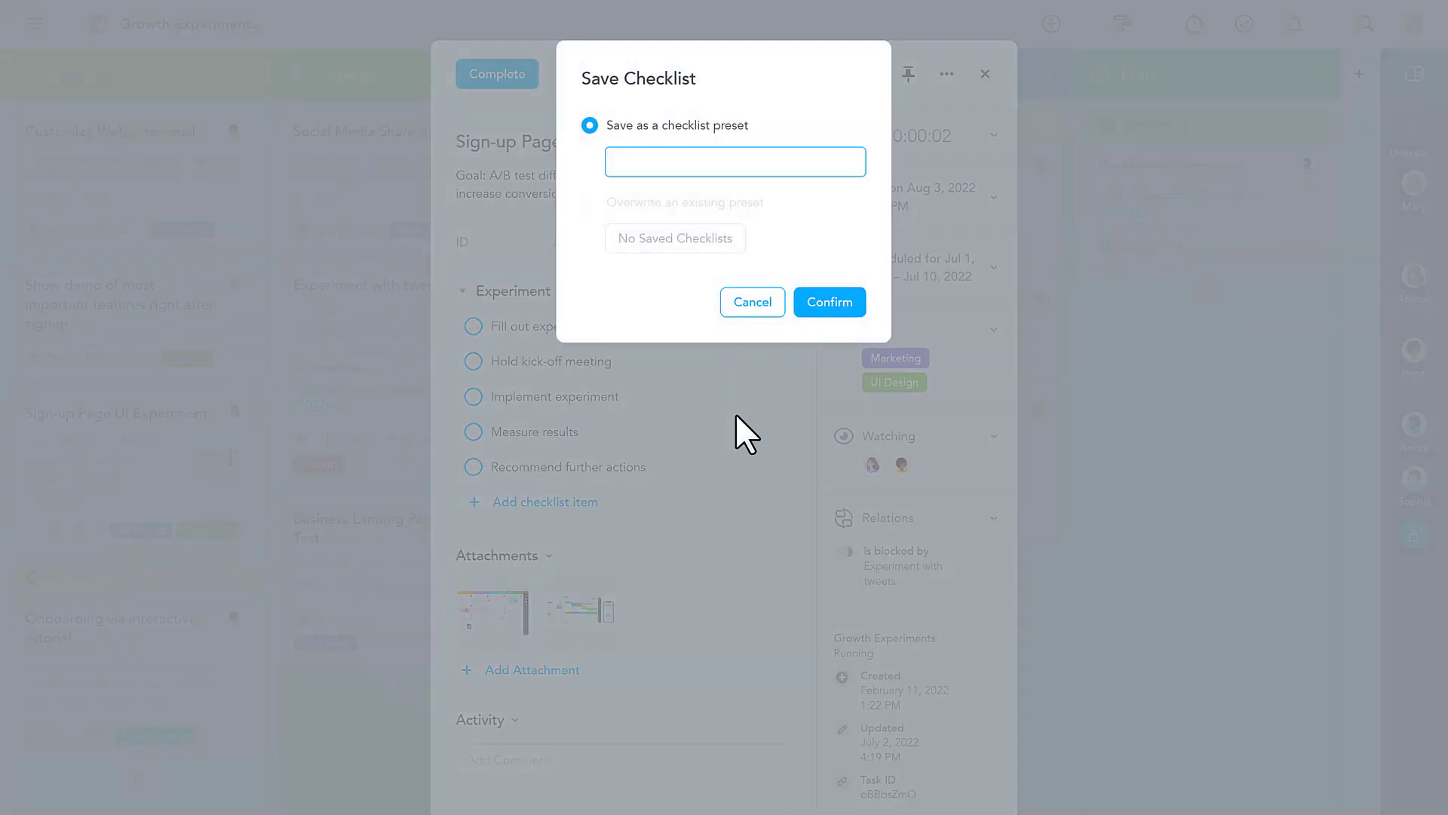
{"action": "type", "text": "Experiment"}
{"action": "left_click", "coordinate": [810, 312]}
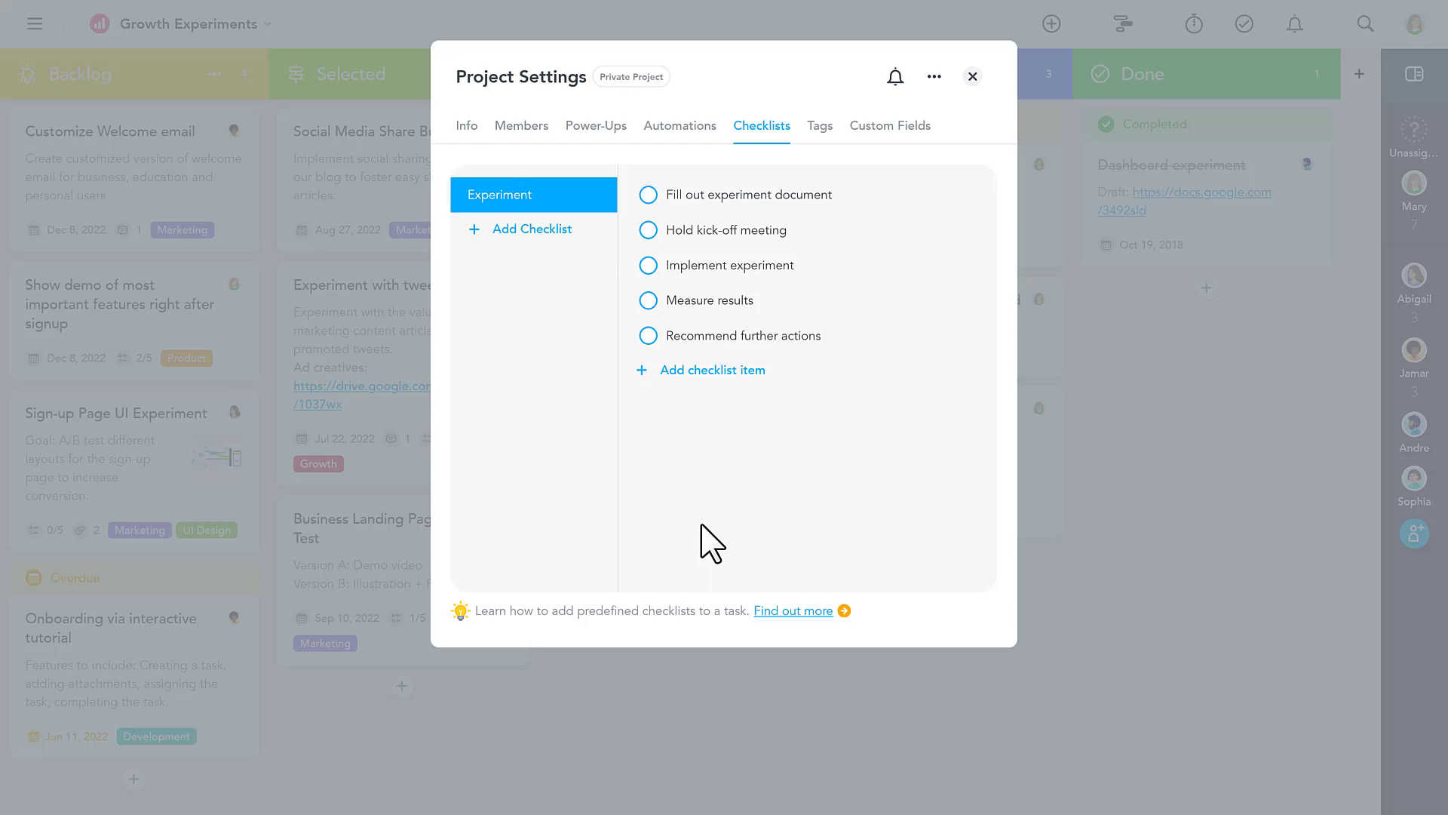
{"action": "left_click", "coordinate": [974, 78]}
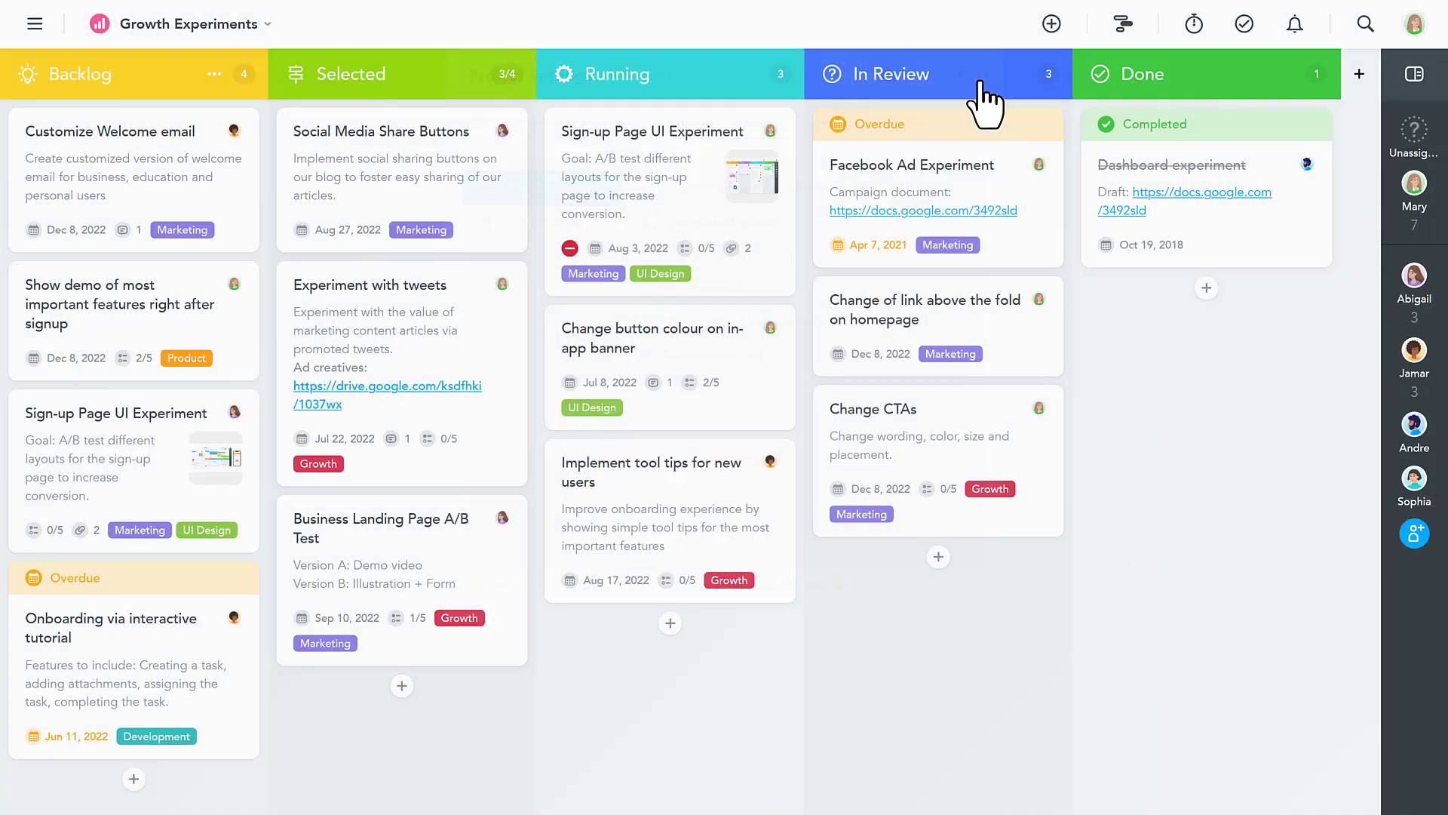
Load the saved Experiment checklist into the Facebook Ad Experiment task.
{"action": "left_click", "coordinate": [899, 187]}
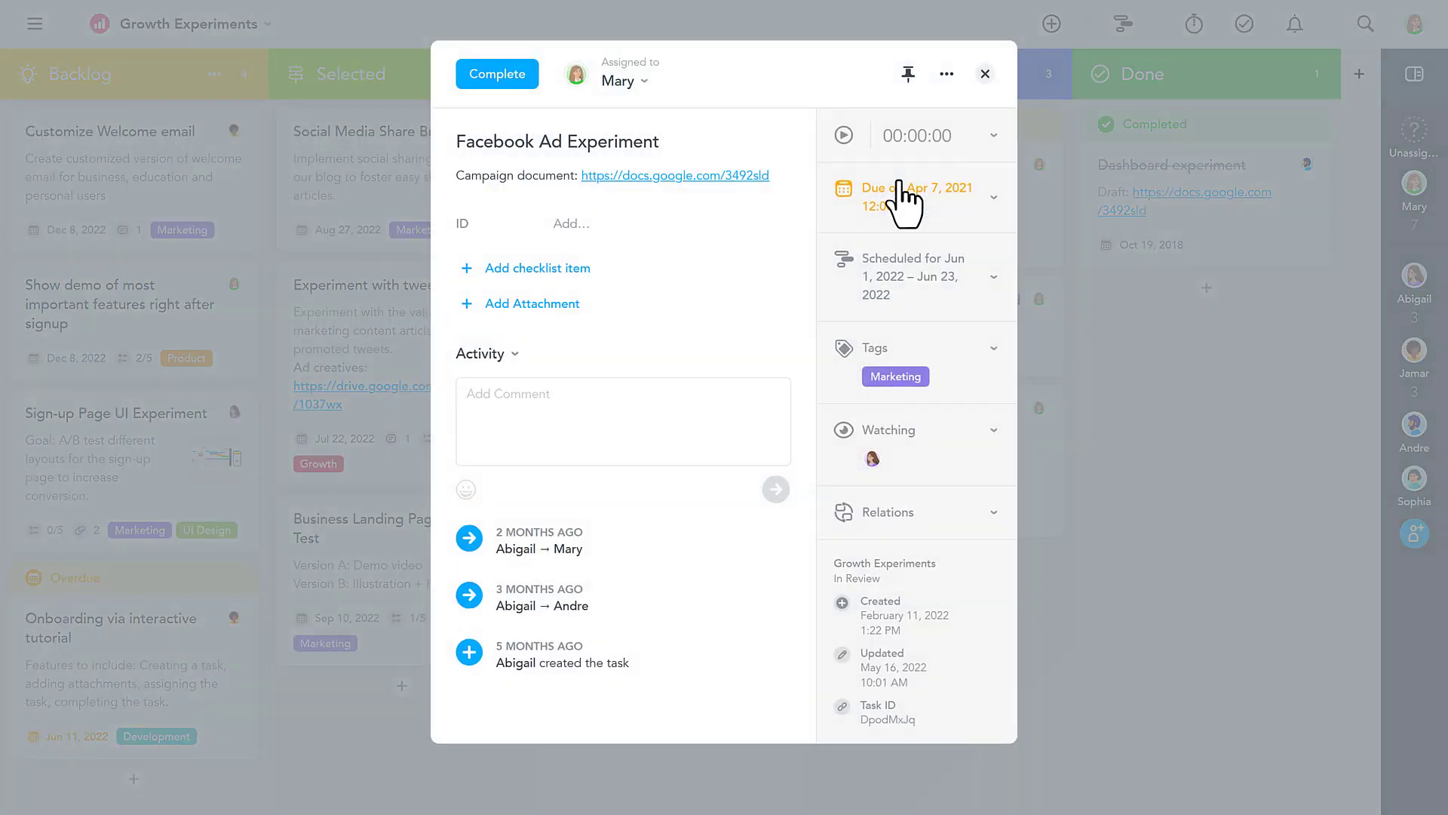
{"action": "mouse_move", "coordinate": [661, 261]}
{"action": "left_click", "coordinate": [764, 272]}
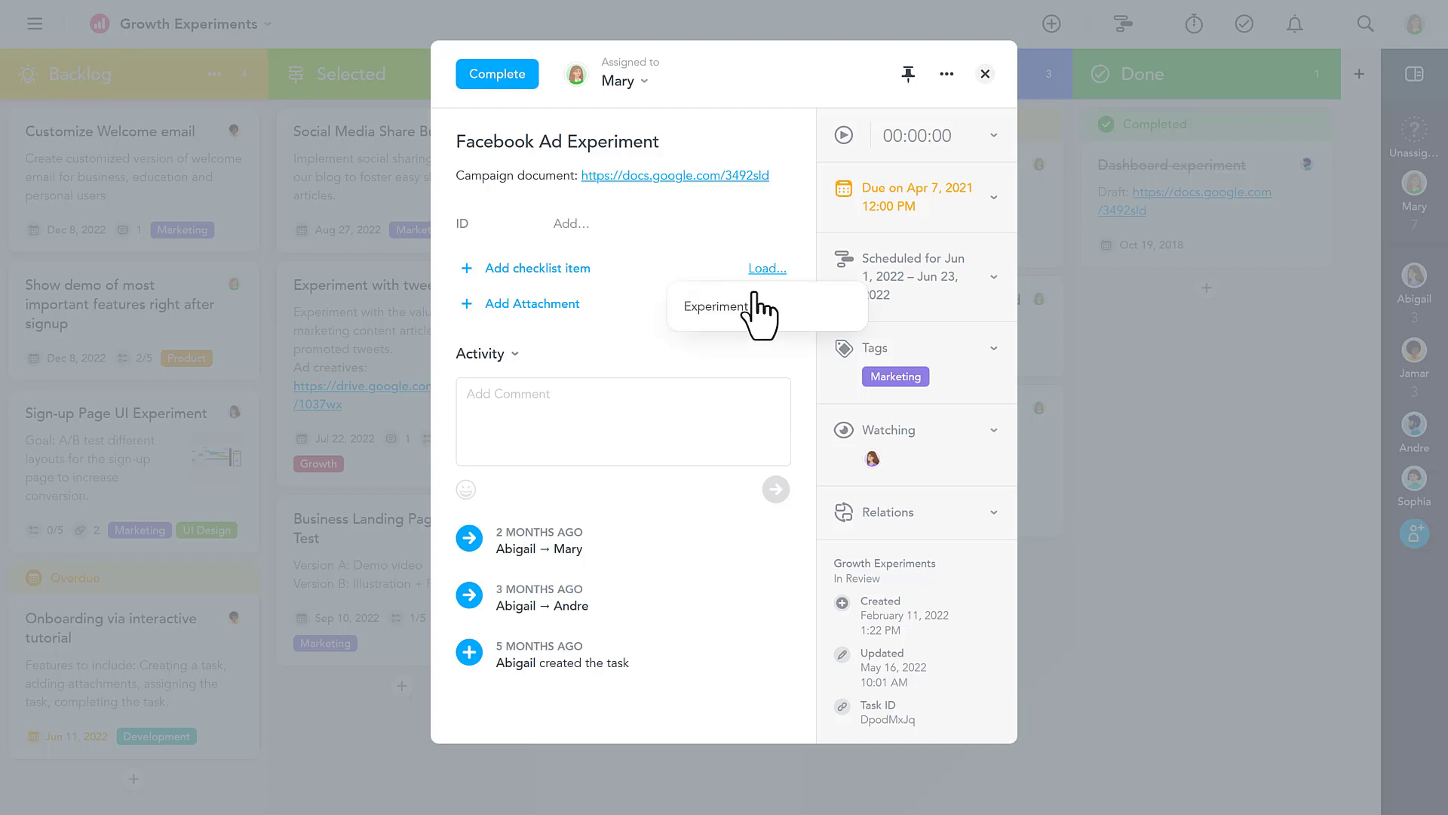
{"action": "left_click", "coordinate": [756, 305]}
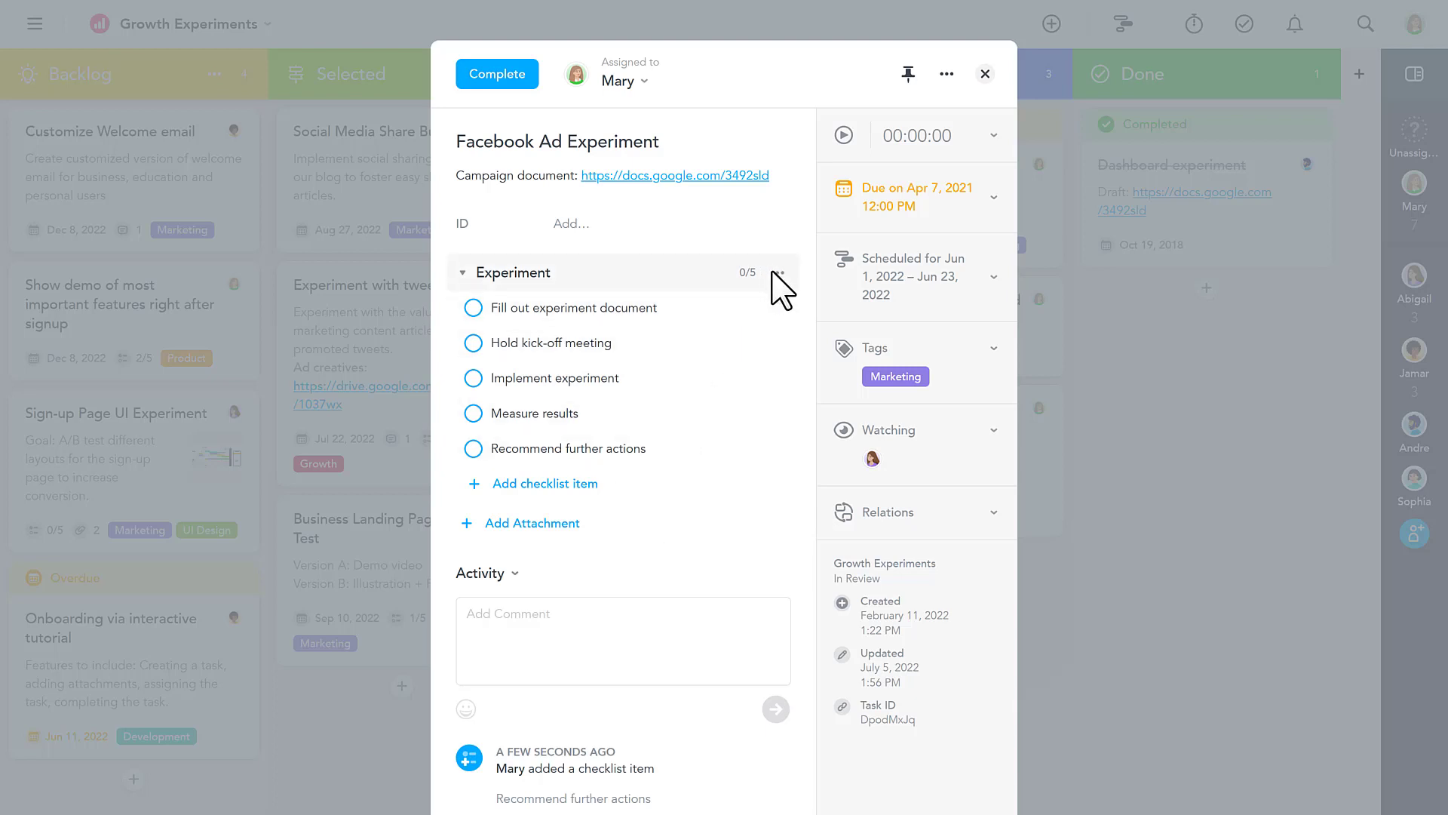
Add a new Checklist, collapse both checklists, and move Checklist above Experiment.
{"action": "left_click", "coordinate": [777, 272]}
{"action": "left_click", "coordinate": [747, 351]}
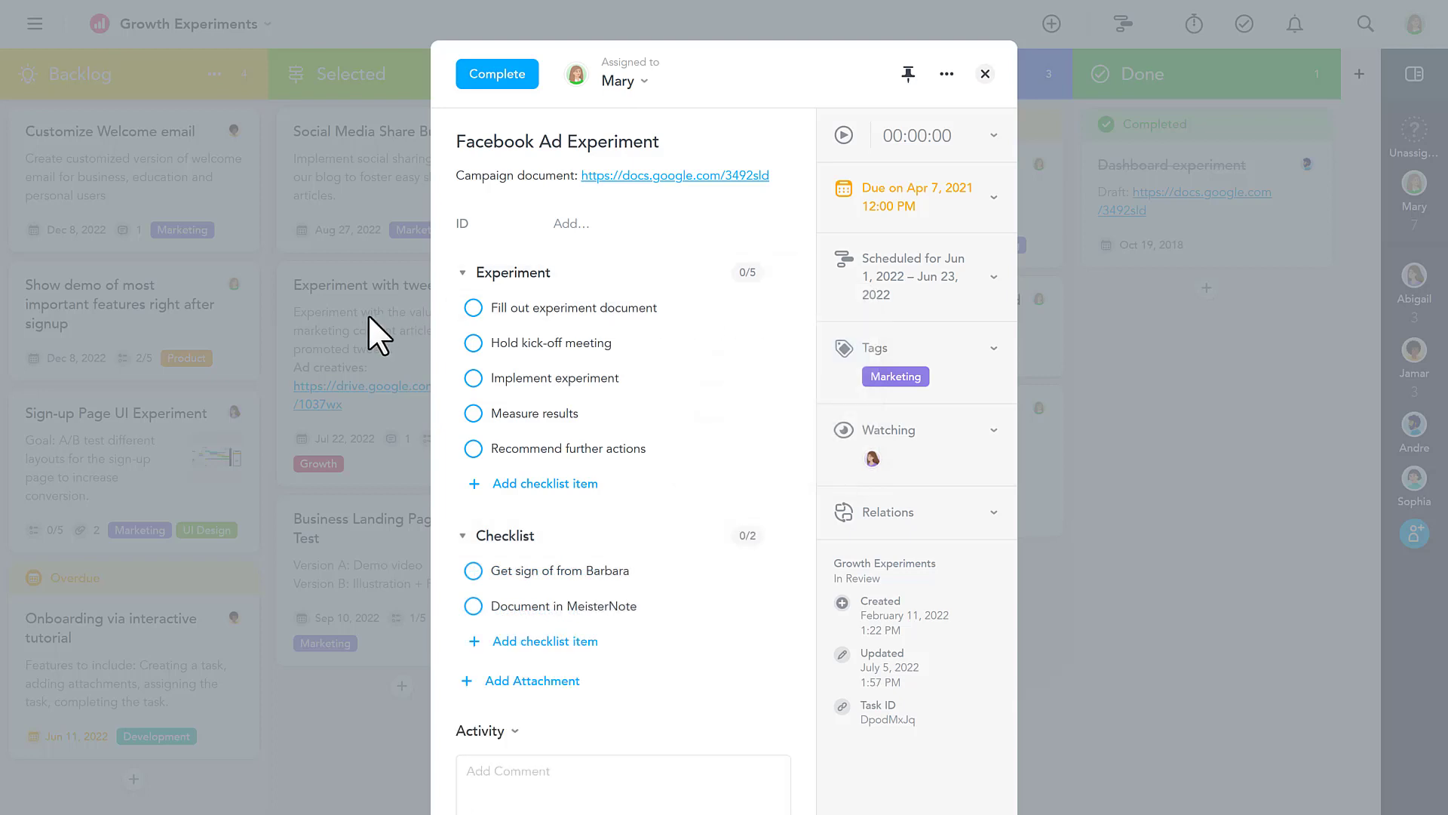
{"action": "left_click", "coordinate": [461, 273]}
{"action": "left_click", "coordinate": [462, 324]}
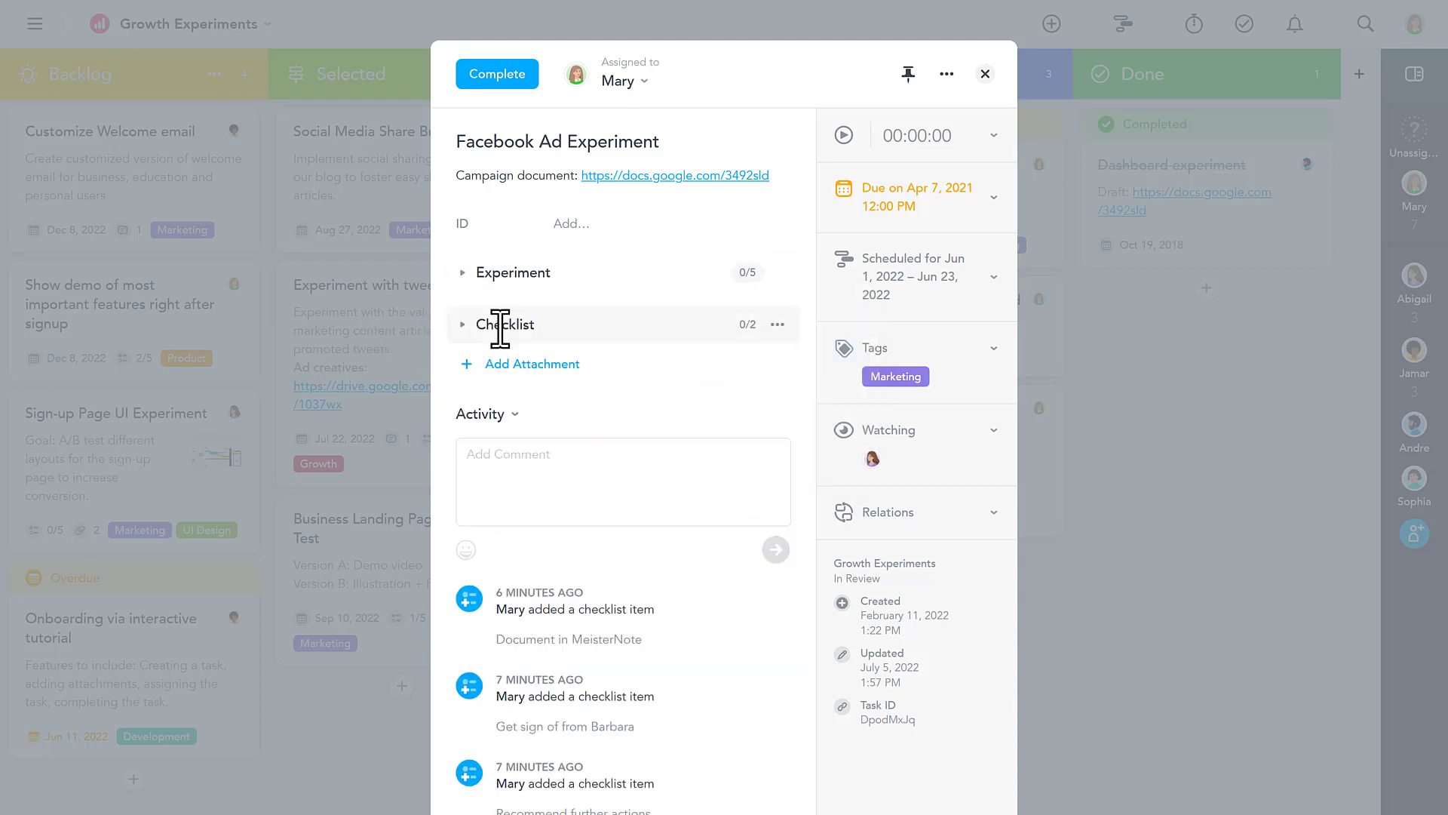
{"action": "left_click_drag", "start_coordinate": [760, 328], "coordinate": [773, 252]}
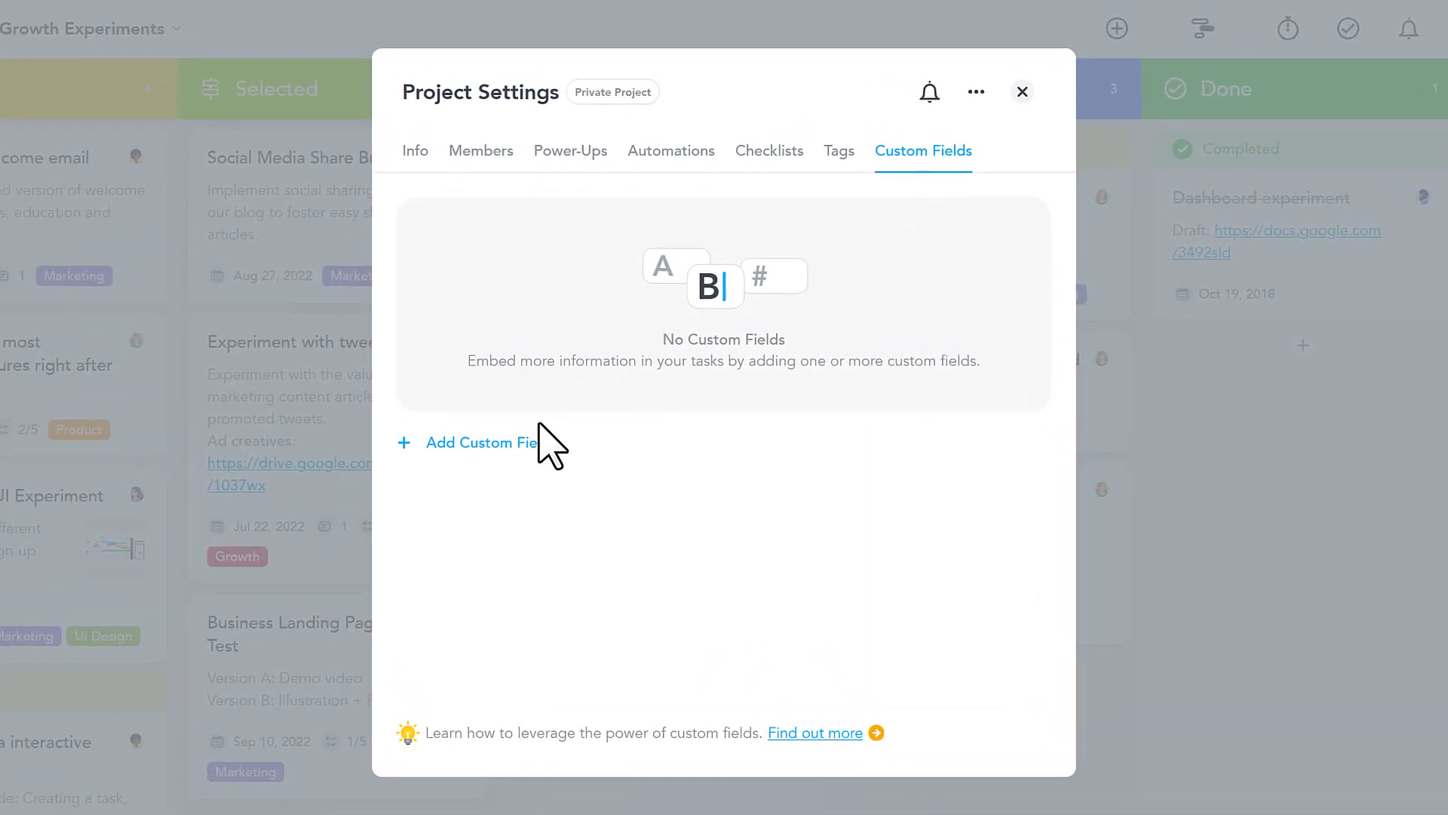
Create a text custom field 'Doc' described as 'Experiment document link'.
{"action": "left_click", "coordinate": [501, 445]}
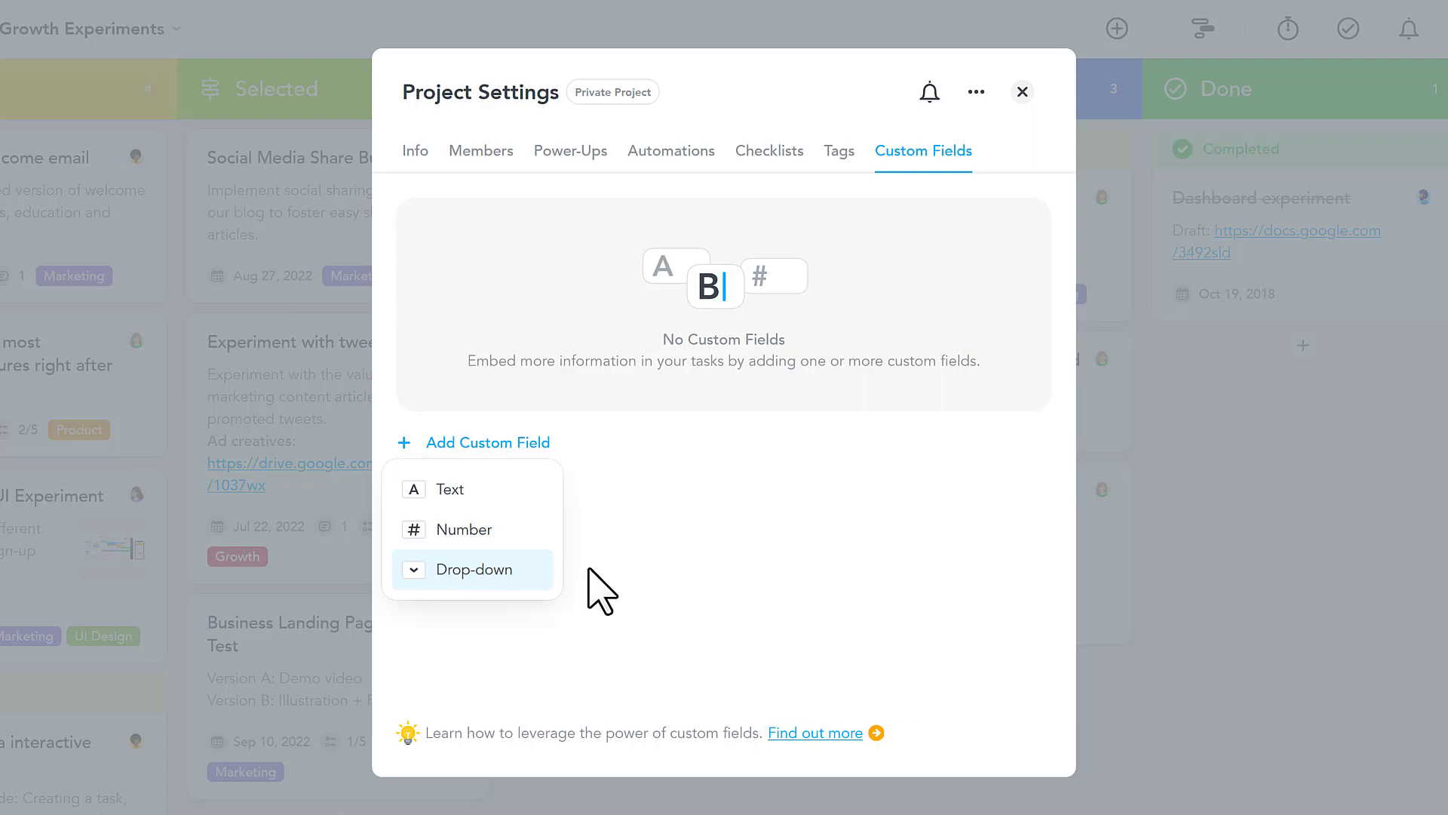
{"action": "left_click", "coordinate": [519, 490]}
{"action": "type", "text": "DOc"}
{"action": "key", "text": "BackSpace"}
{"action": "key", "text": "BackSpace"}
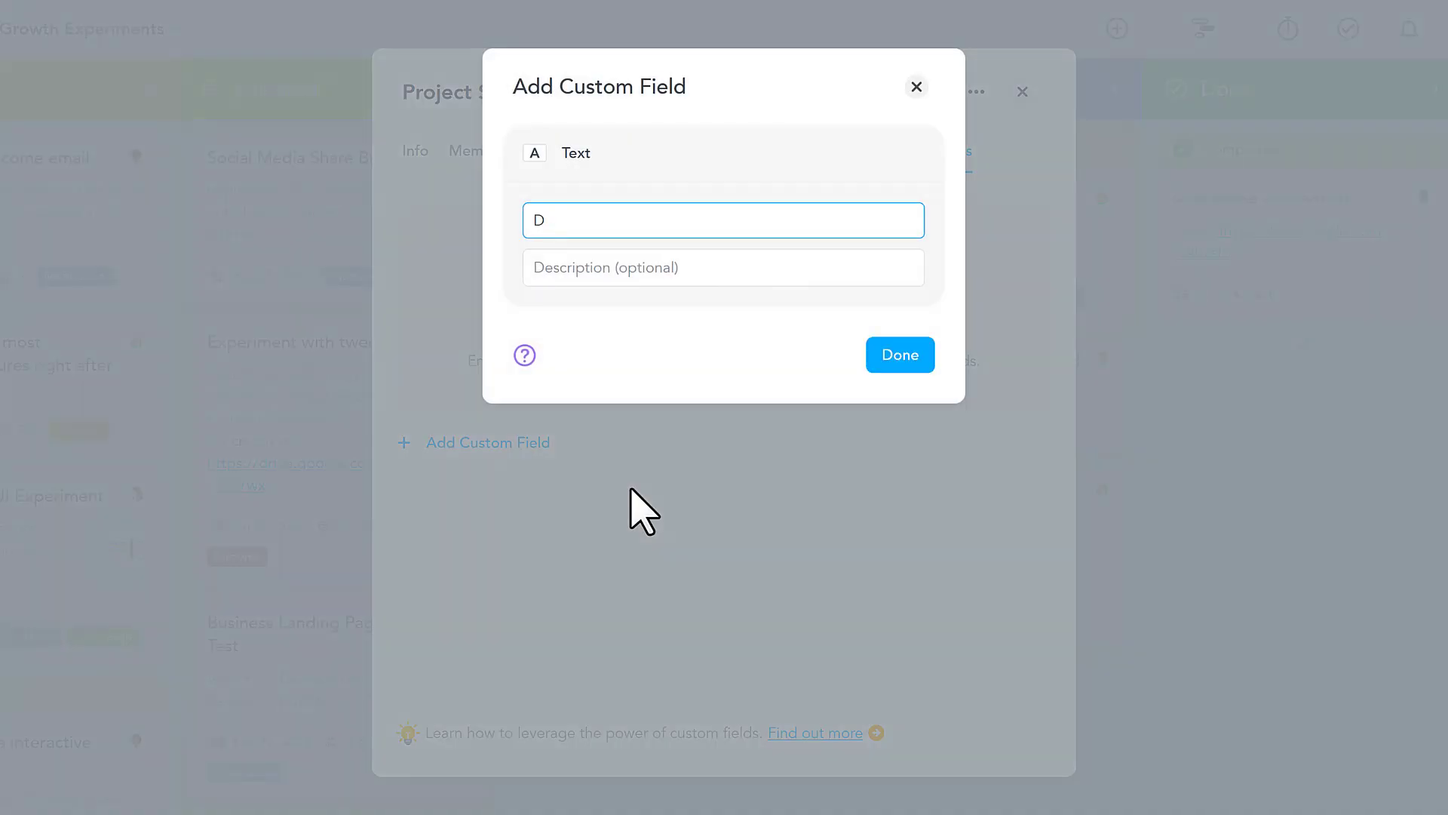
{"action": "type", "text": "oc"}
{"action": "key", "text": "Tab"}
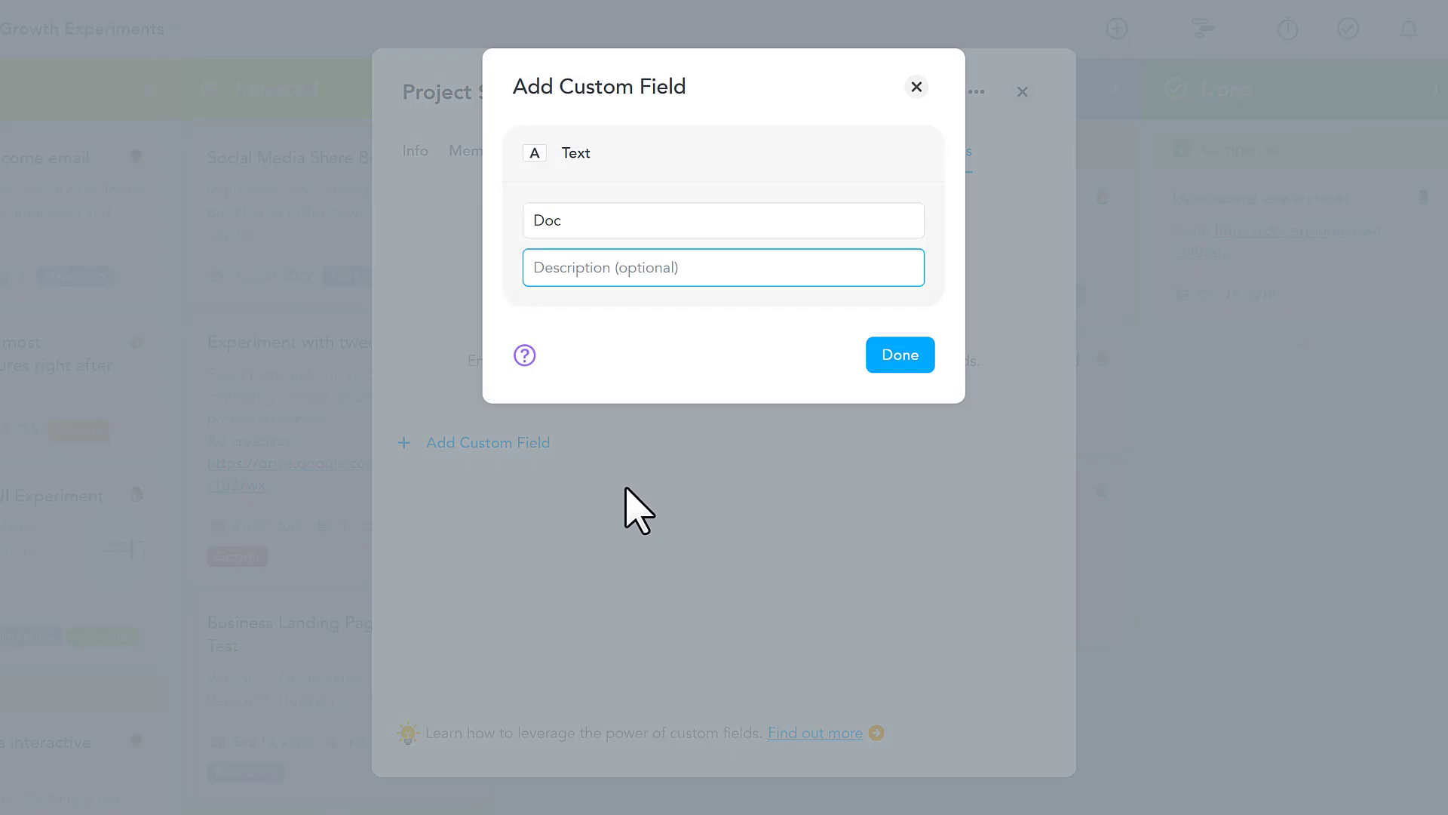
{"action": "type", "text": "Experiment "}
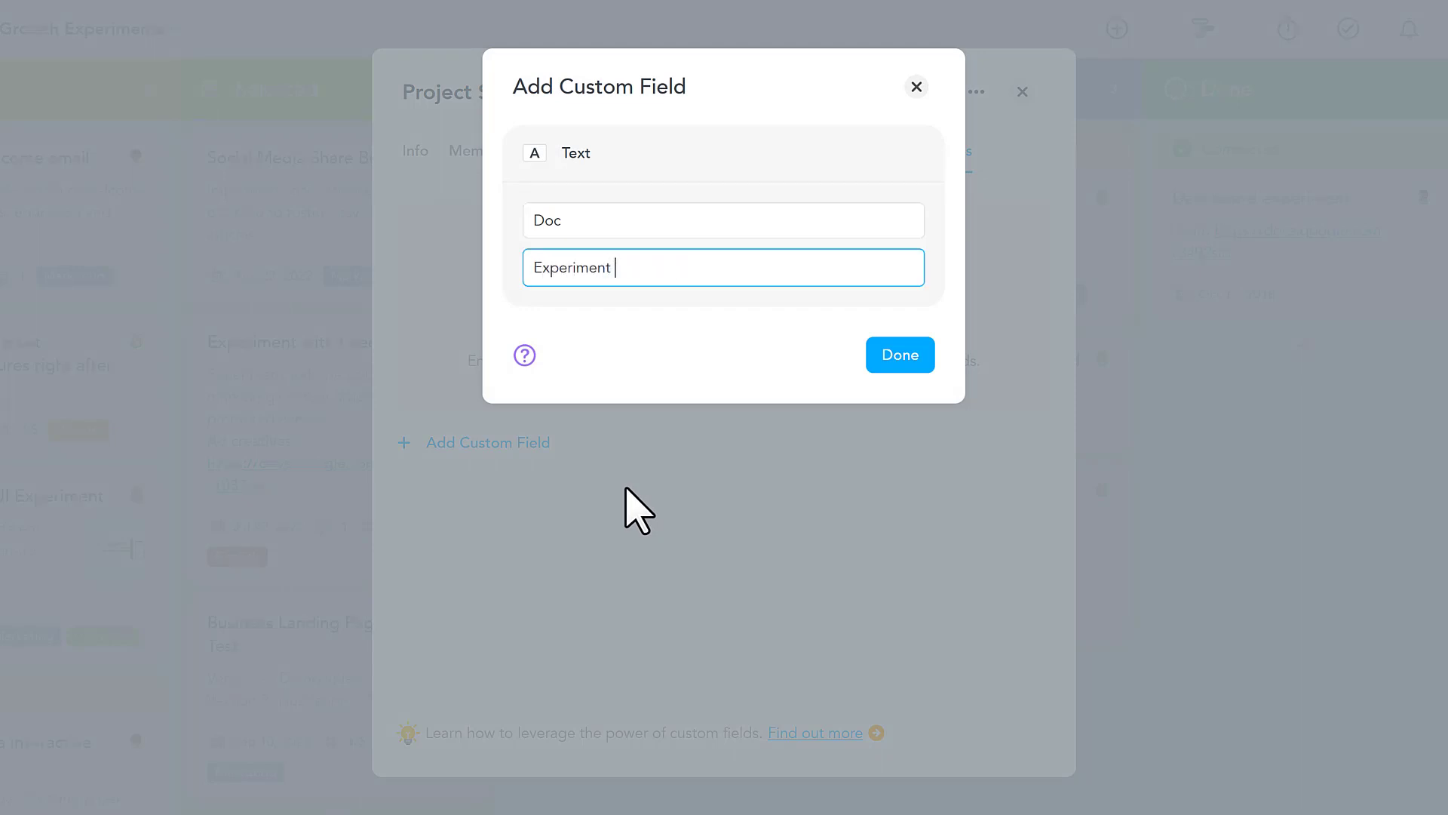
{"action": "type", "text": "document link"}
{"action": "left_click", "coordinate": [893, 356]}
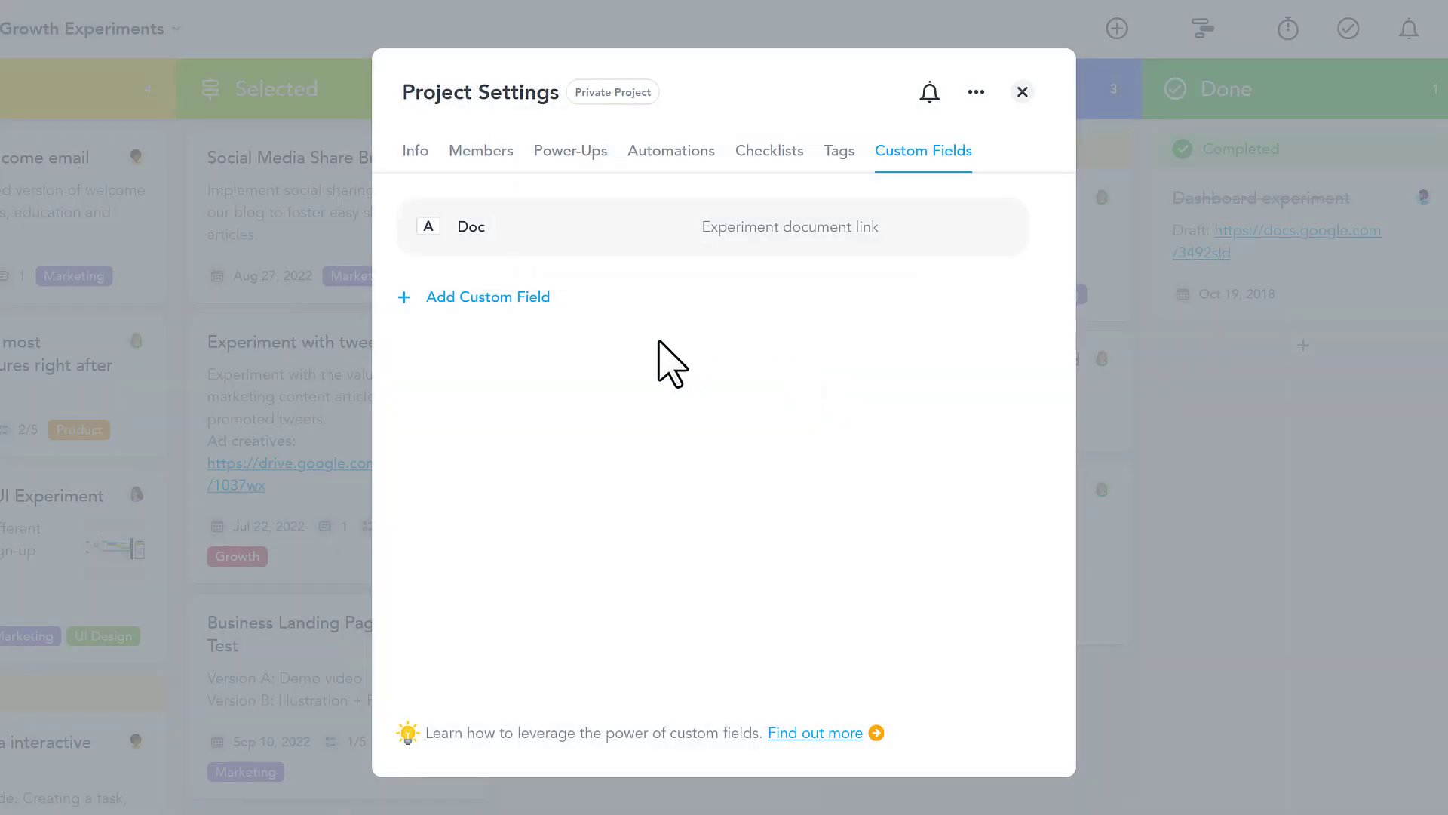
Create a number custom field named 'ID'.
{"action": "left_click", "coordinate": [537, 307]}
{"action": "left_click", "coordinate": [529, 382]}
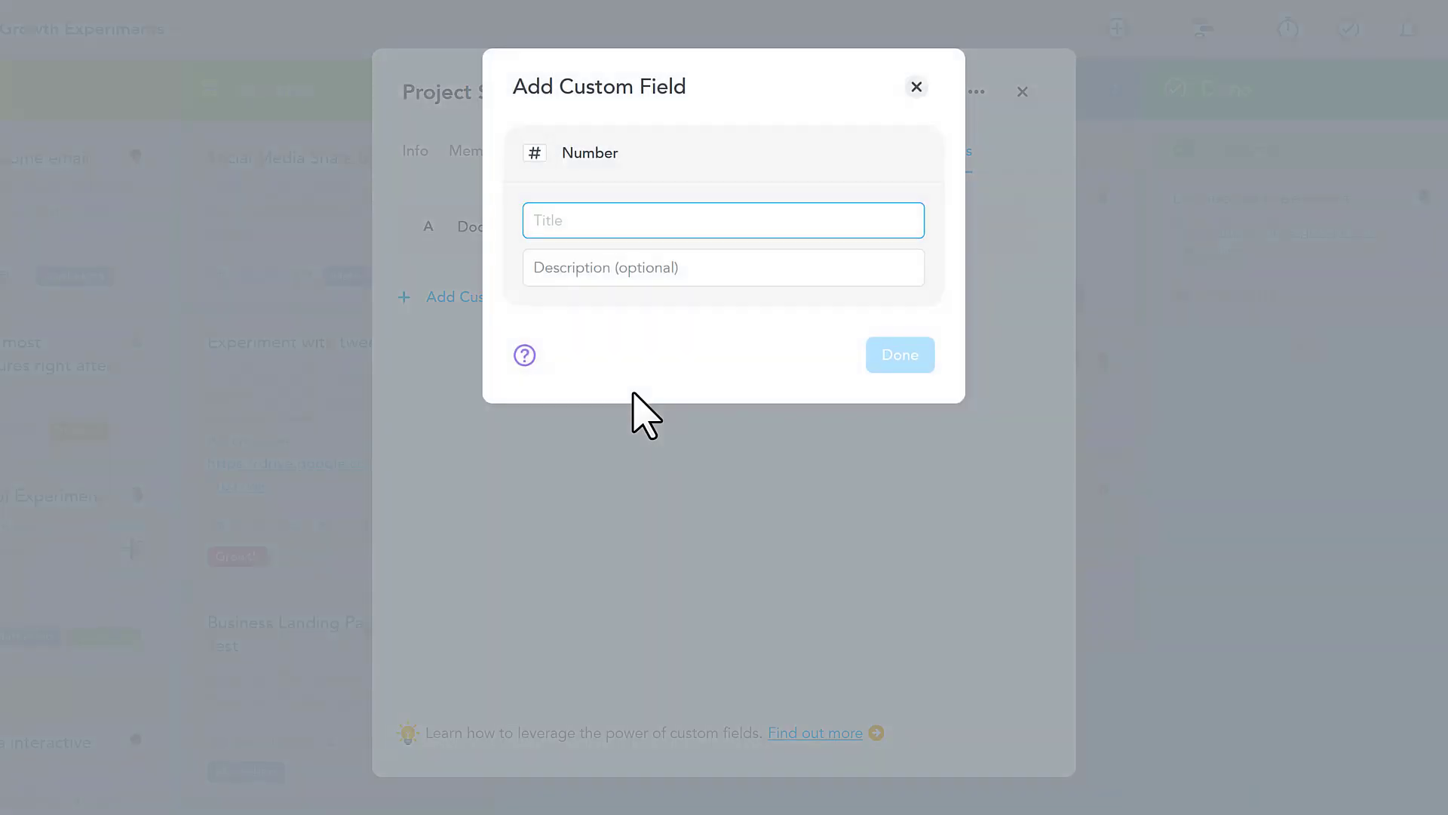
{"action": "type", "text": "ID"}
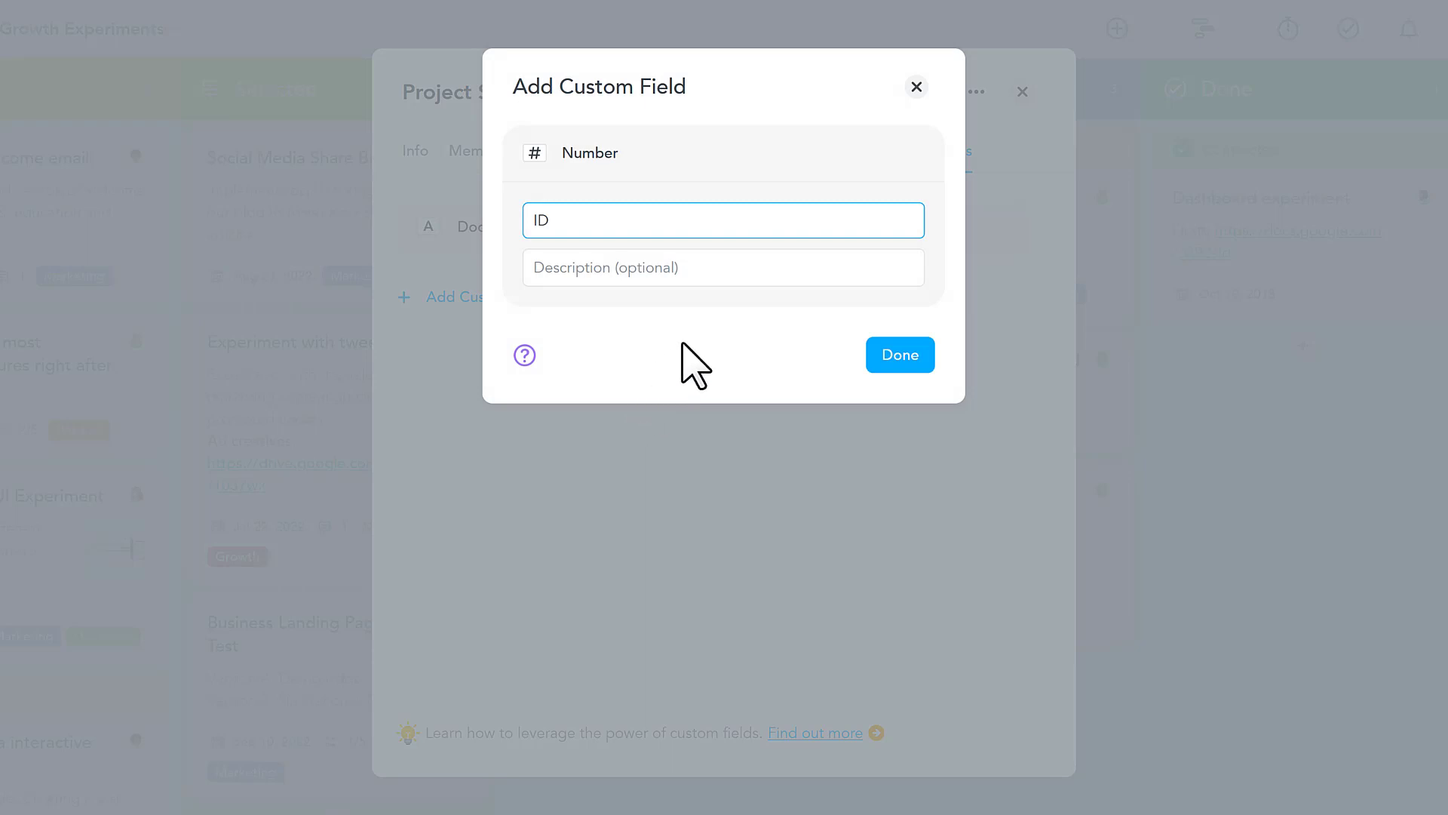
{"action": "left_click", "coordinate": [890, 356]}
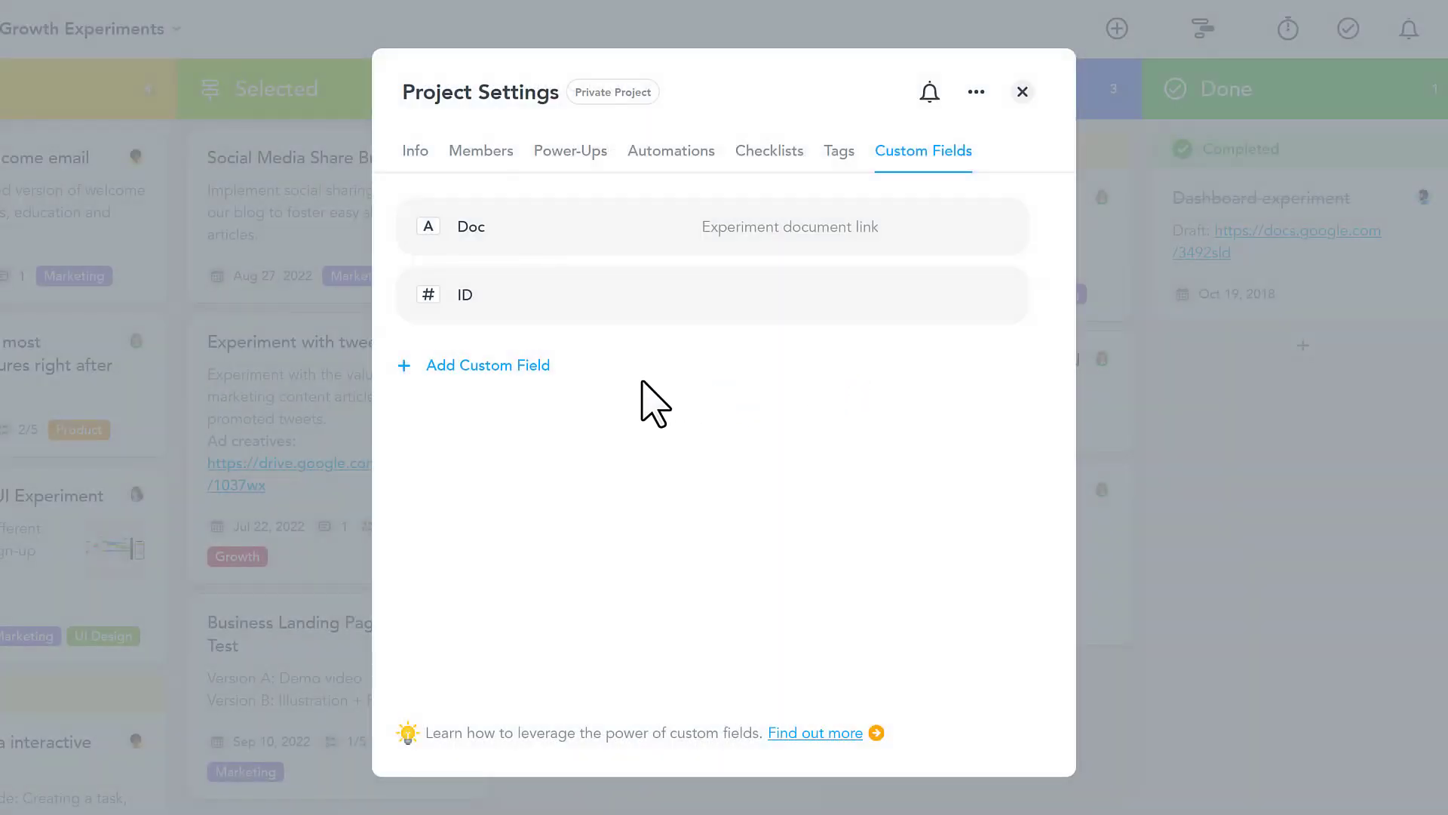
Create a drop-down custom field 'Owner' with options Marketing, Sales and Product.
{"action": "left_click", "coordinate": [534, 368]}
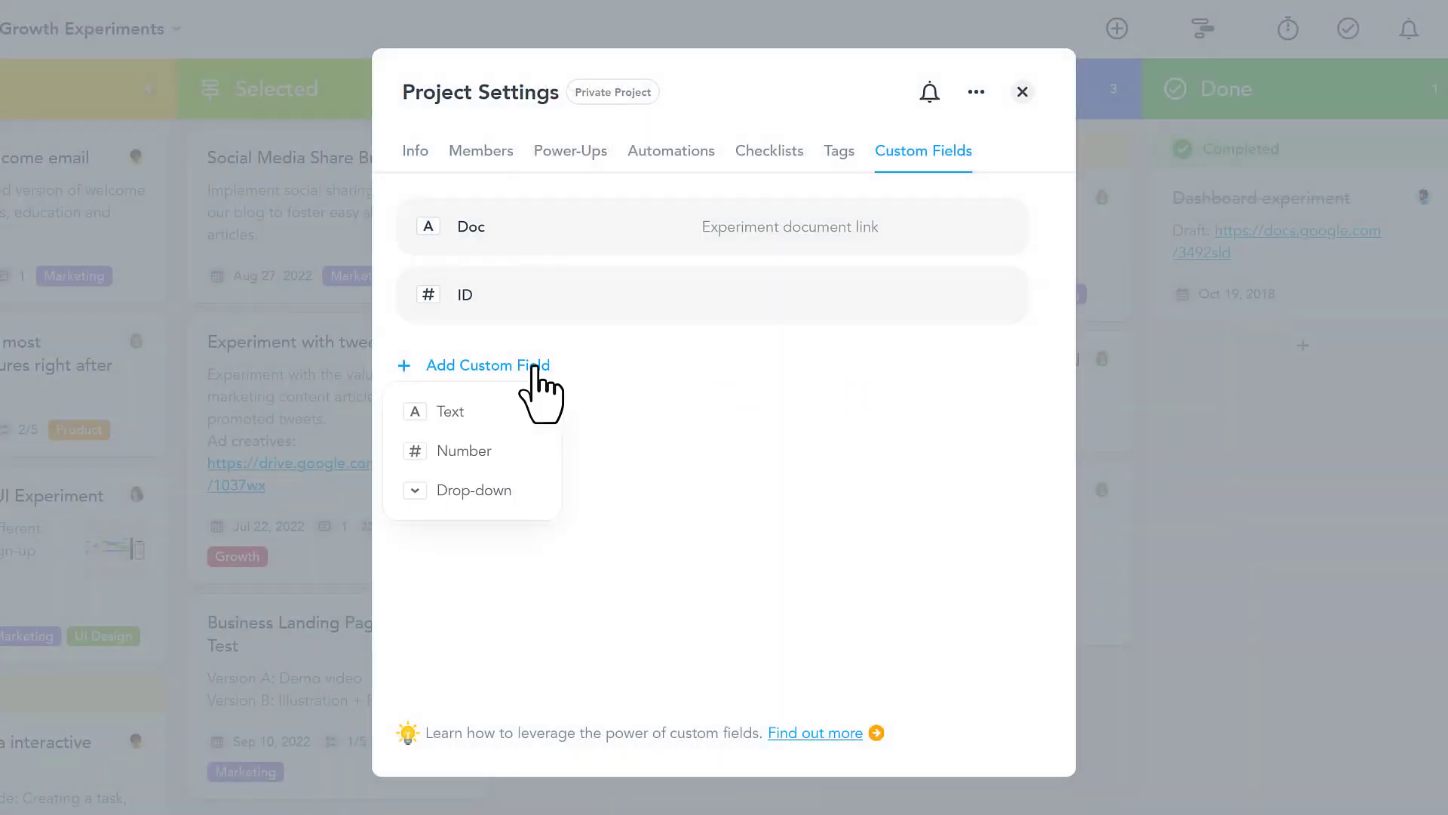
{"action": "left_click", "coordinate": [528, 491]}
{"action": "type", "text": "Owner"}
{"action": "key", "text": "Tab"}
{"action": "key", "text": "Tab"}
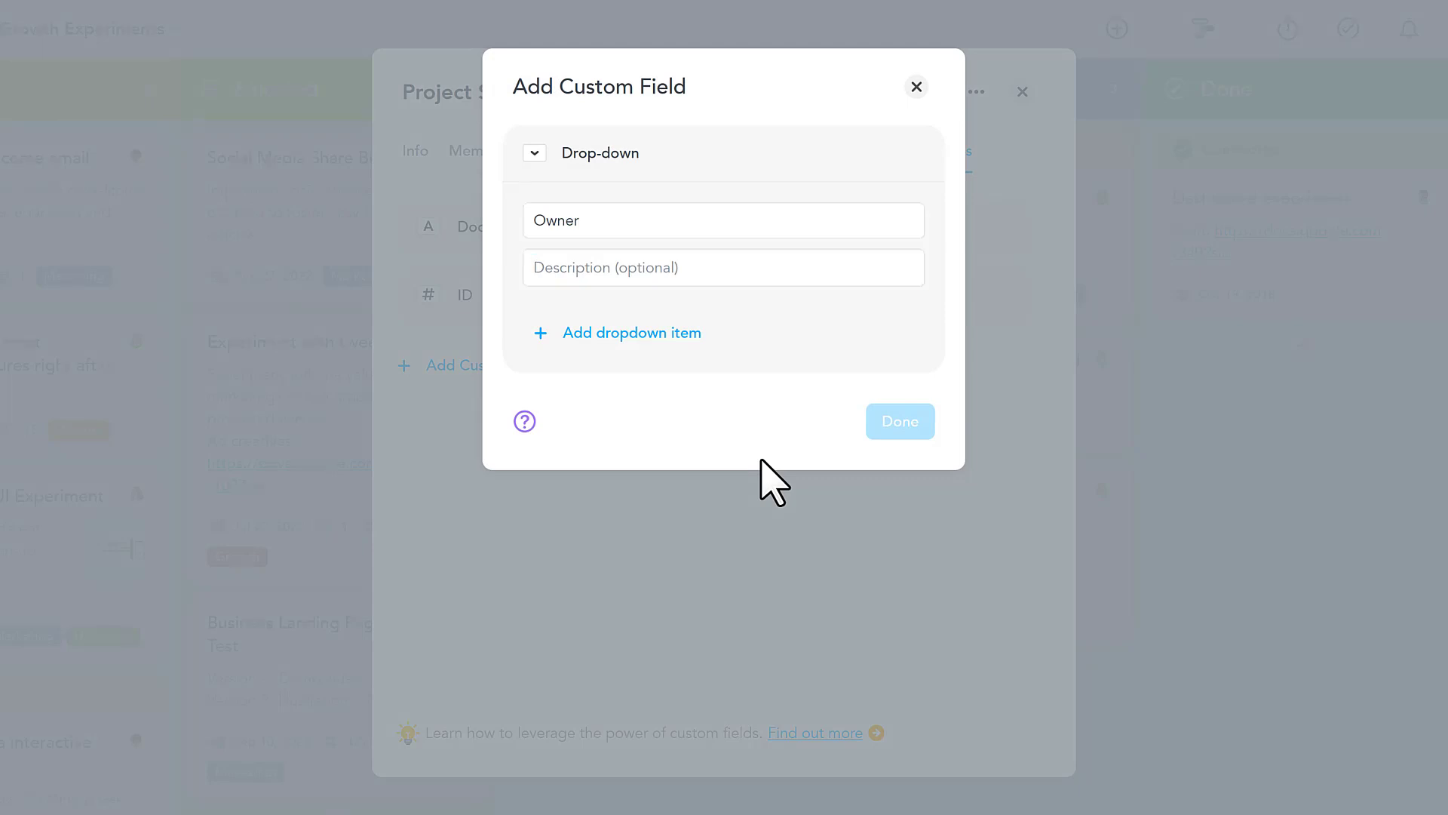
{"action": "key", "text": "Return"}
{"action": "type", "text": "Marketing"}
{"action": "key", "text": "Return"}
{"action": "left_click", "coordinate": [646, 403]}
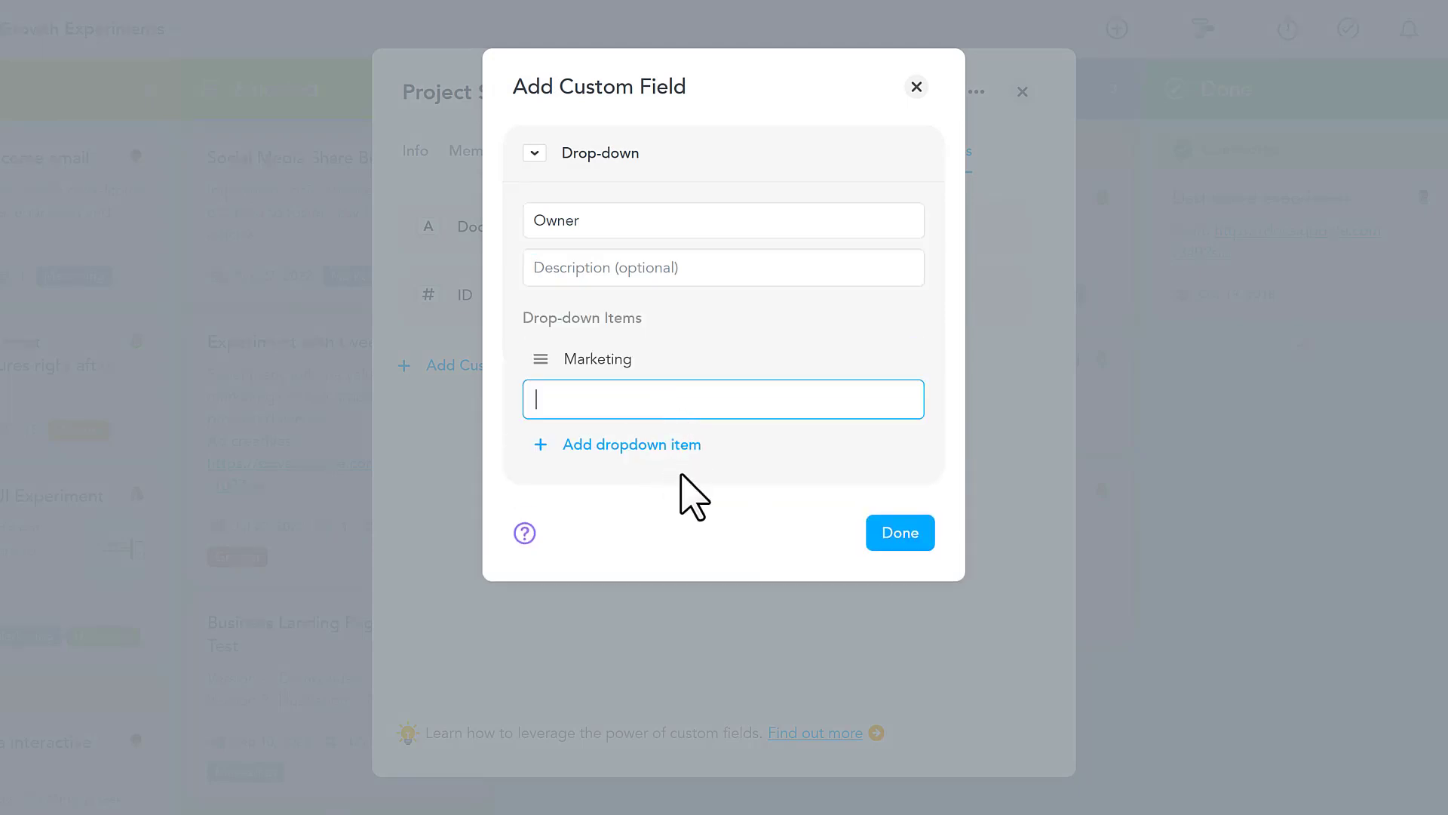
{"action": "type", "text": "Sales"}
{"action": "key", "text": "Return"}
{"action": "type", "text": "Product"}
{"action": "left_click", "coordinate": [694, 571]}
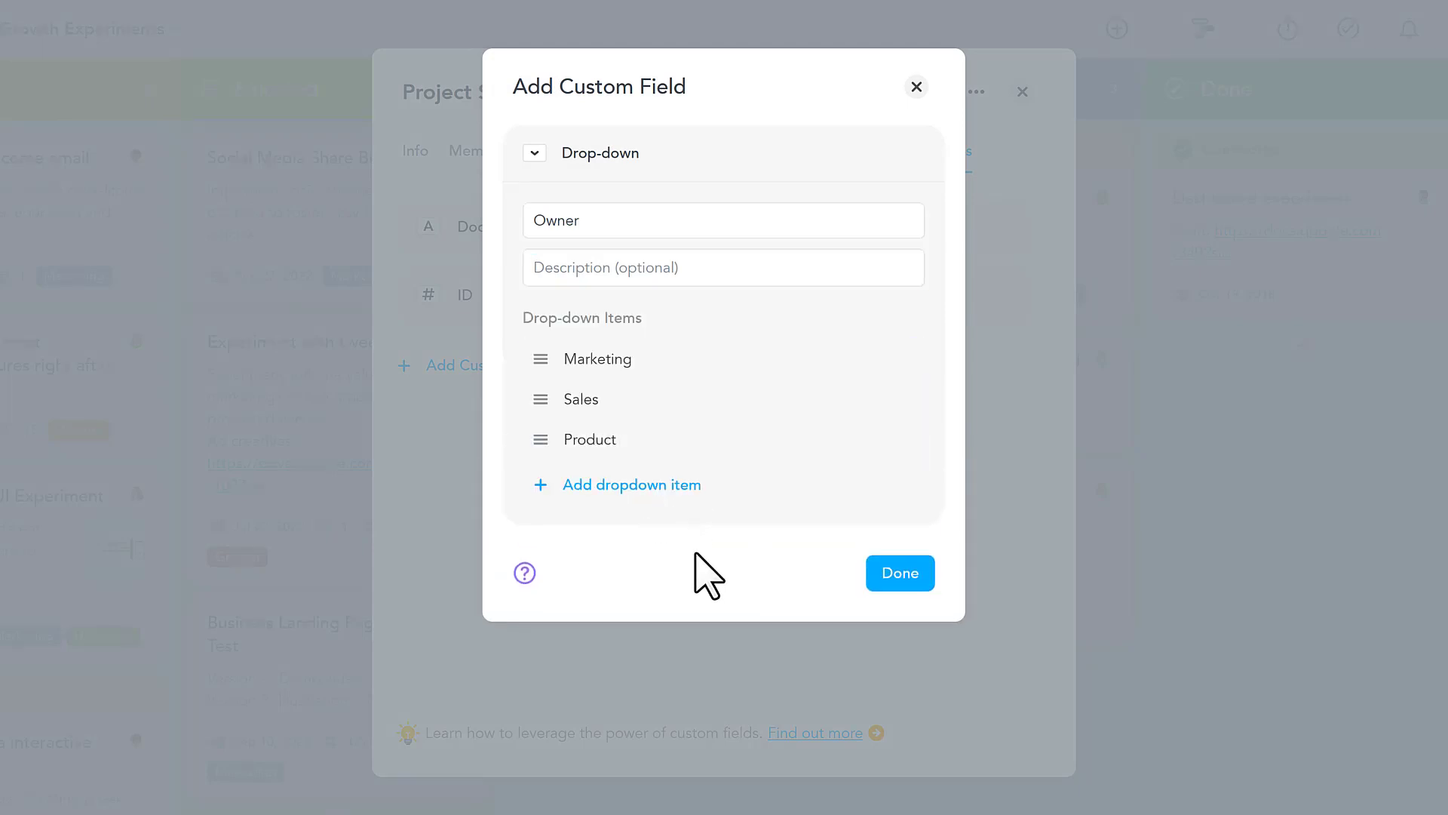
{"action": "left_click", "coordinate": [890, 577]}
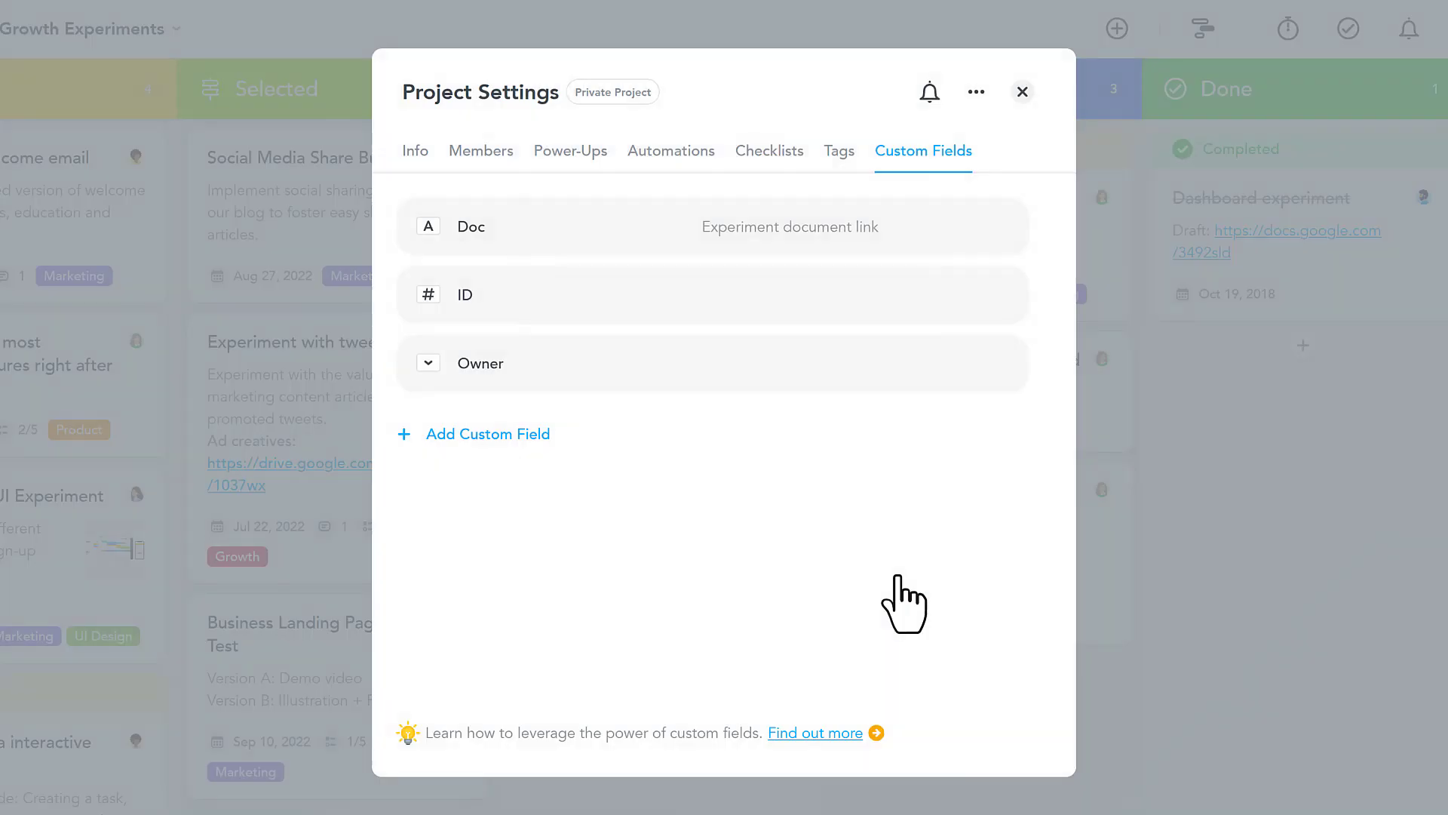
Leave project settings, choose Marketing as the Facebook Ad Experiment task's Owner, and show its '...' menu.
{"action": "left_click", "coordinate": [1023, 92]}
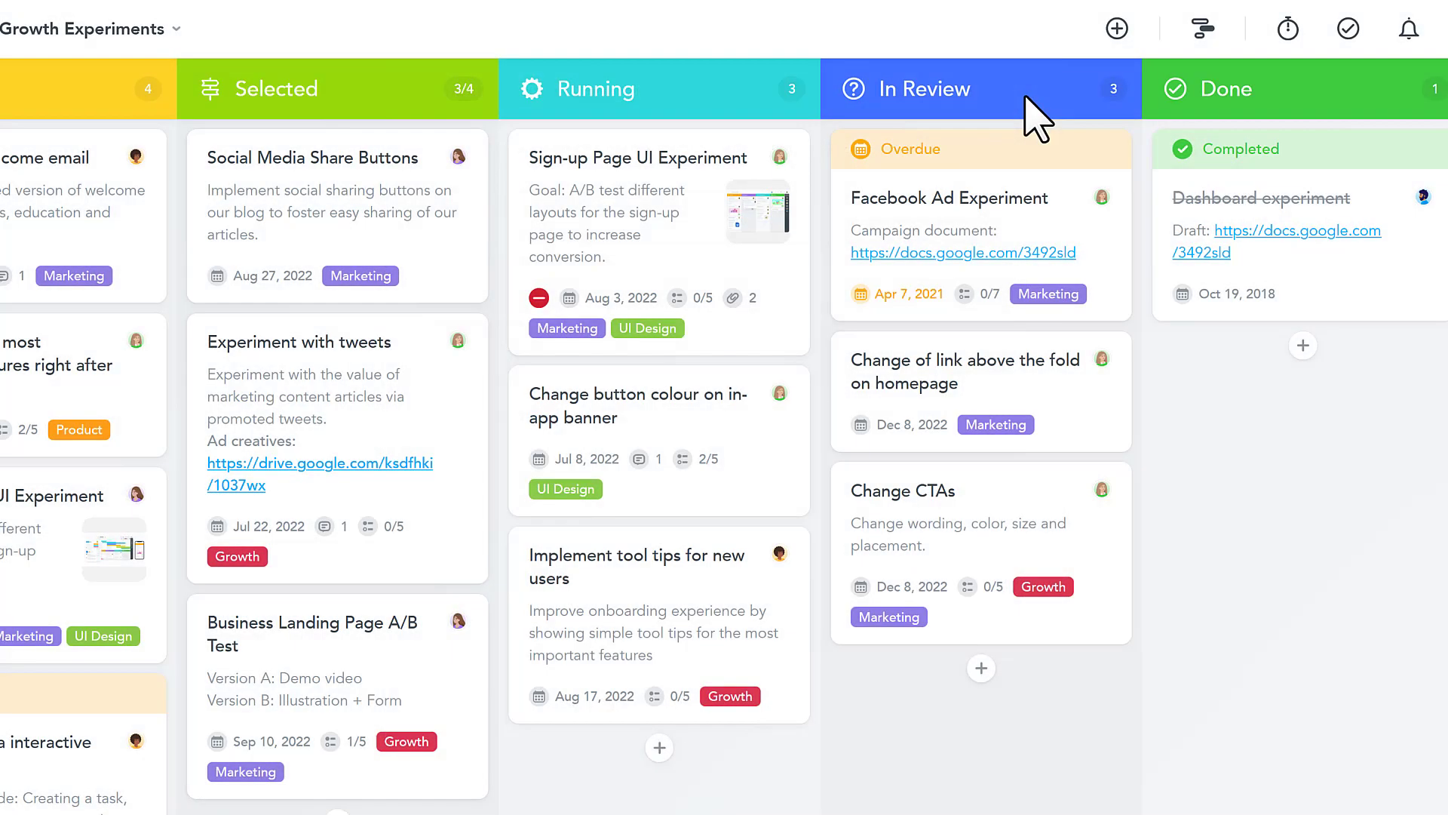
{"action": "left_click", "coordinate": [983, 210]}
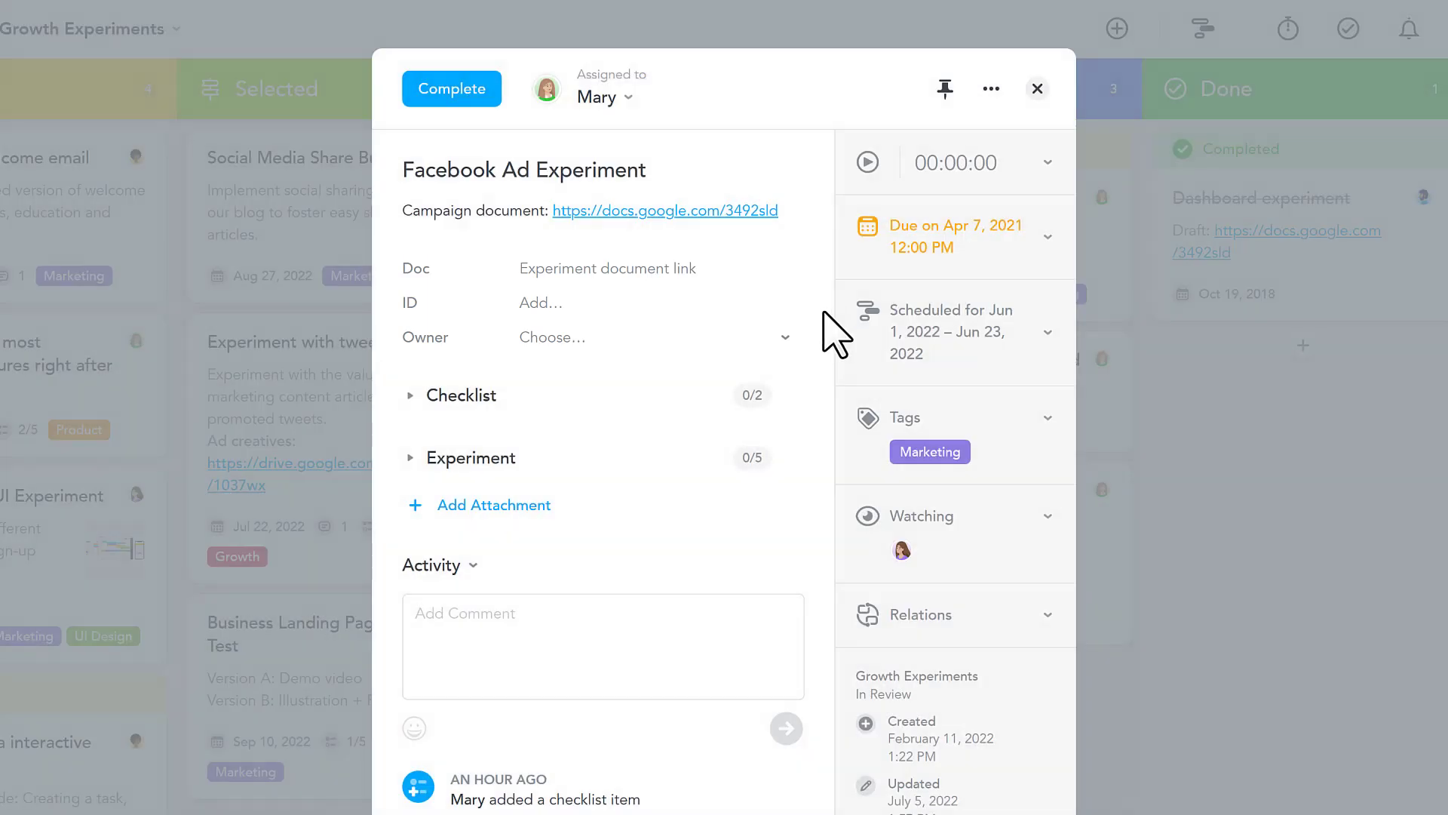
{"action": "left_click", "coordinate": [784, 341]}
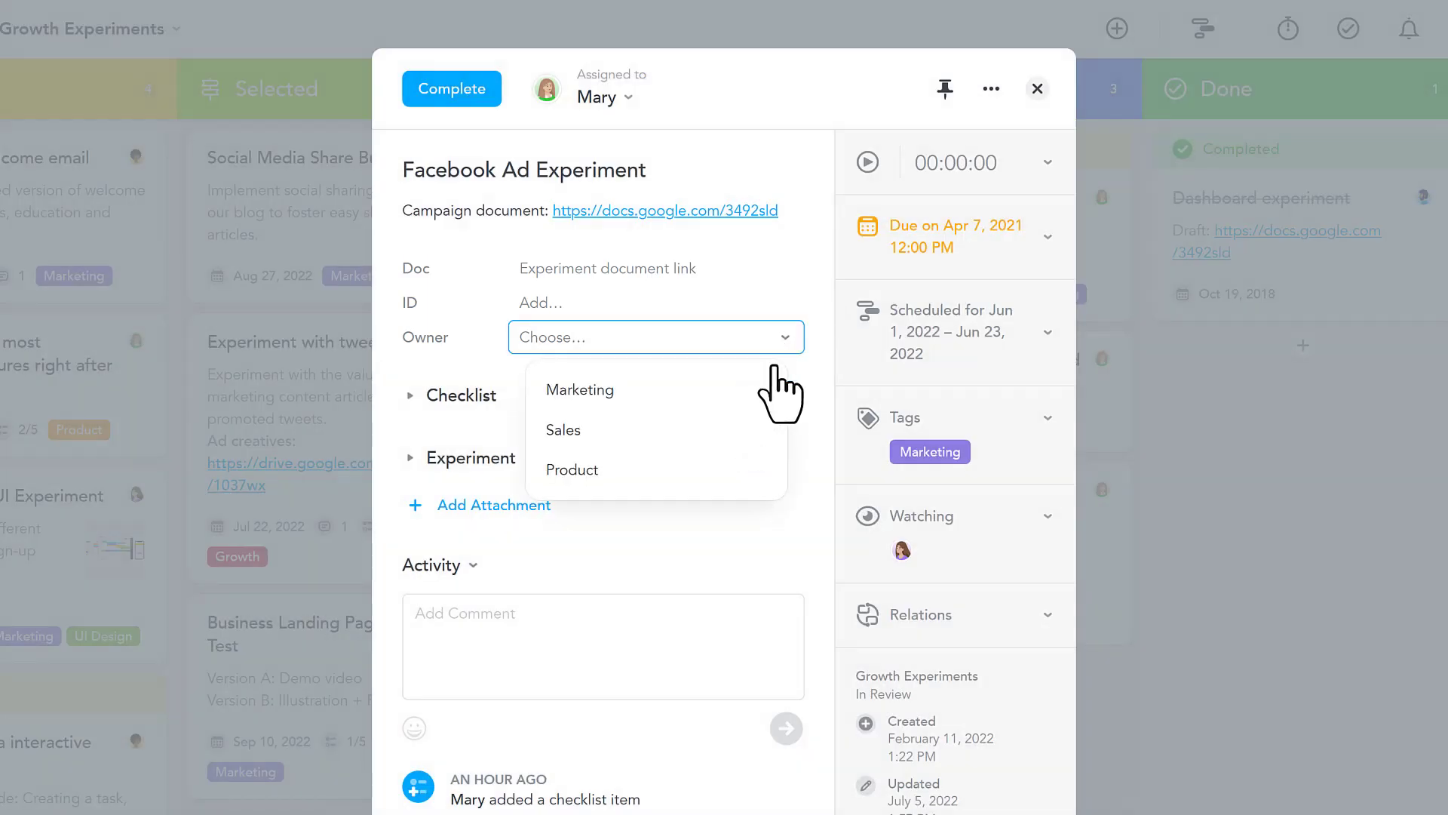
{"action": "left_click", "coordinate": [775, 386]}
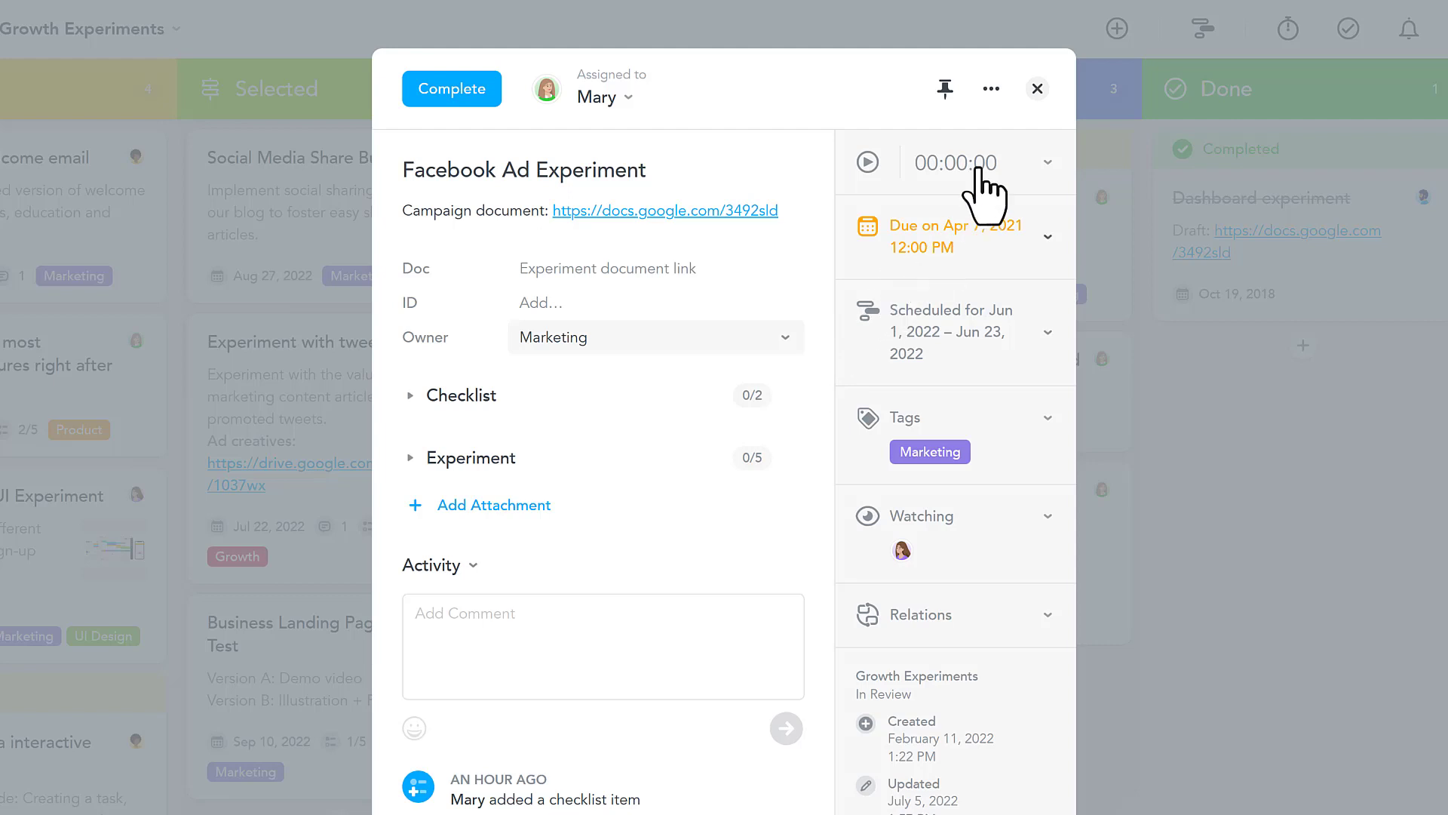
{"action": "left_click", "coordinate": [991, 89]}
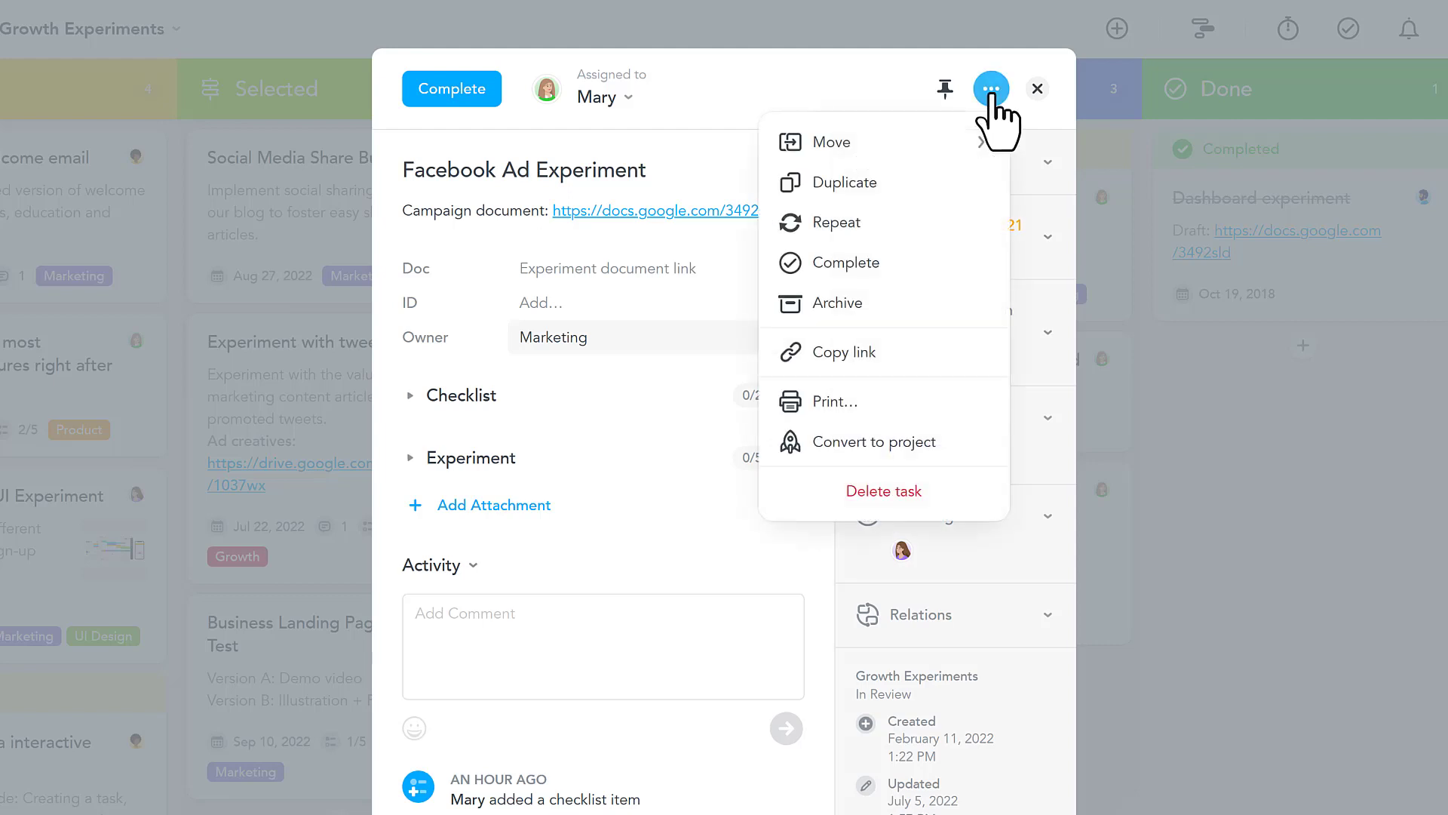
{"action": "left_click", "coordinate": [971, 144]}
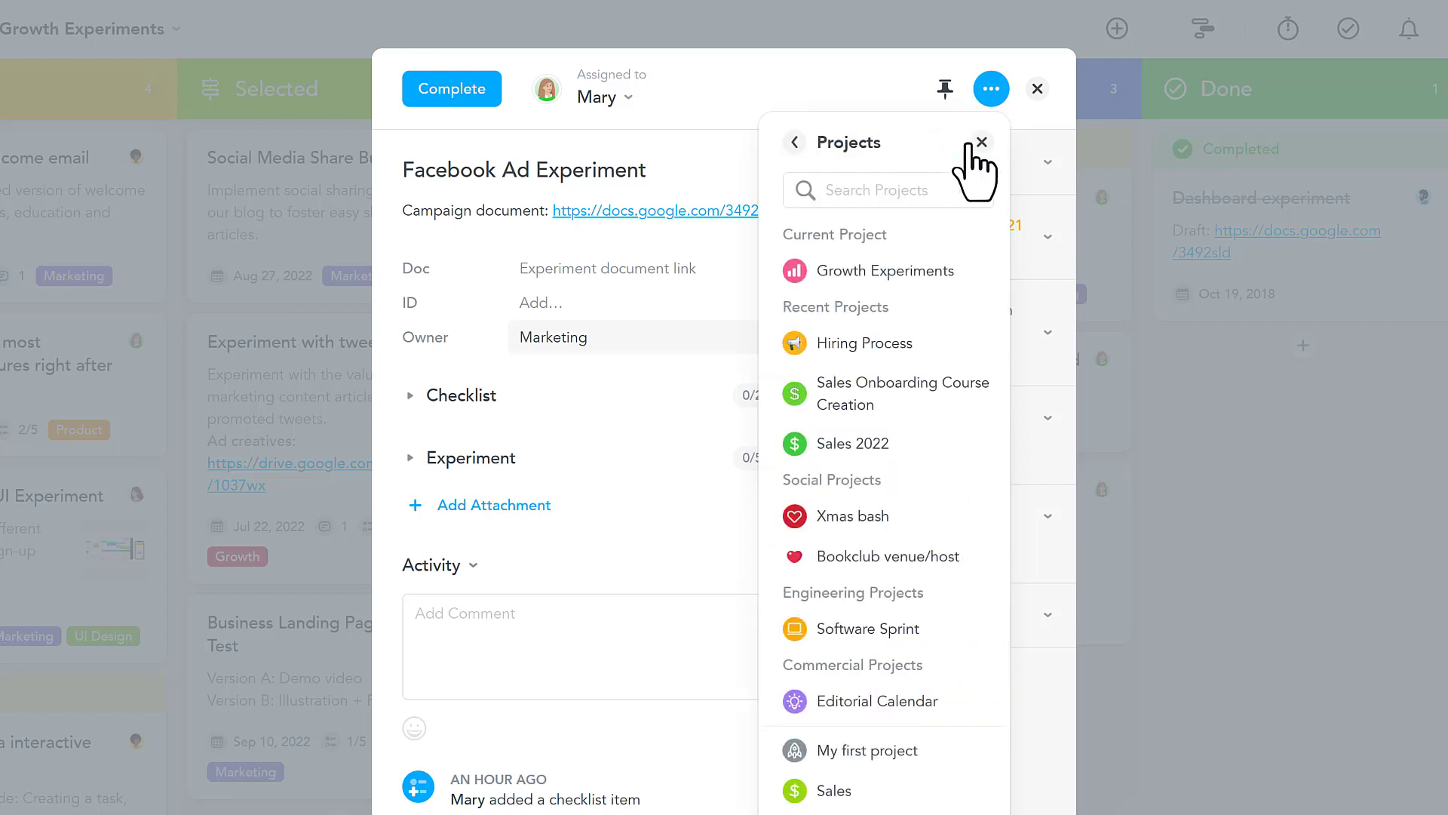
{"action": "left_click", "coordinate": [792, 143]}
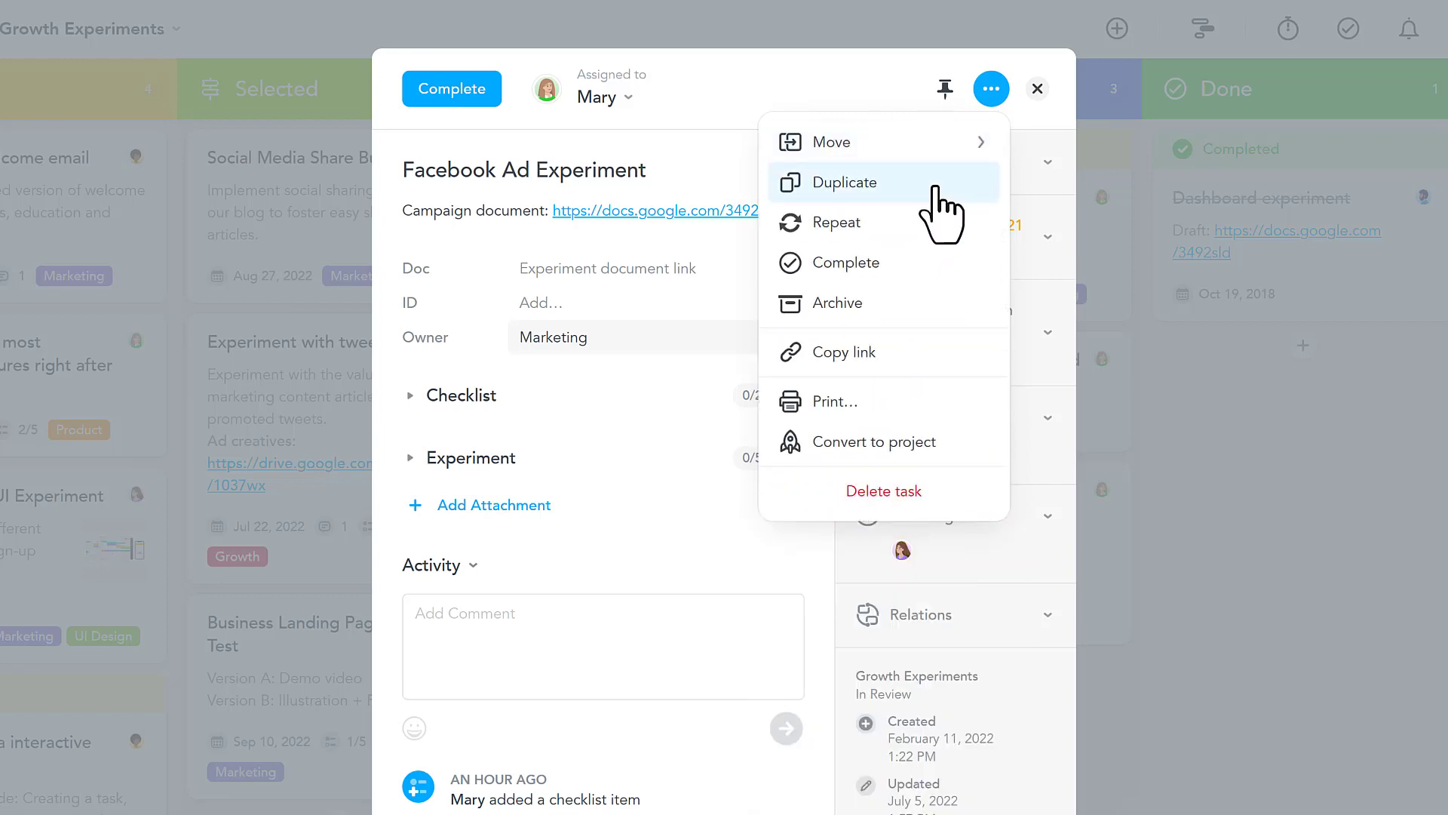